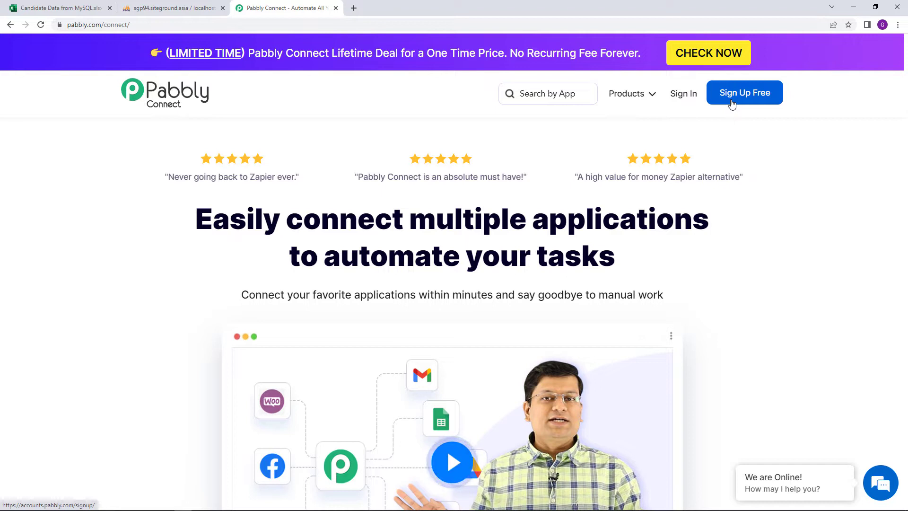
Sign in from the Pabbly Connect site to reach the All Apps page.
click(689, 102)
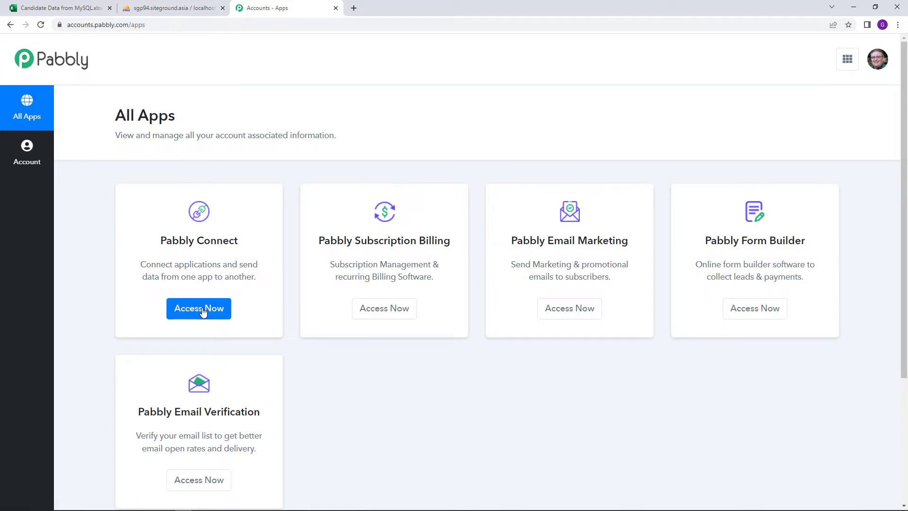
Open Pabbly Connect and create a workflow named 'Microsoft Excel To MySQL Automation'.
click(204, 309)
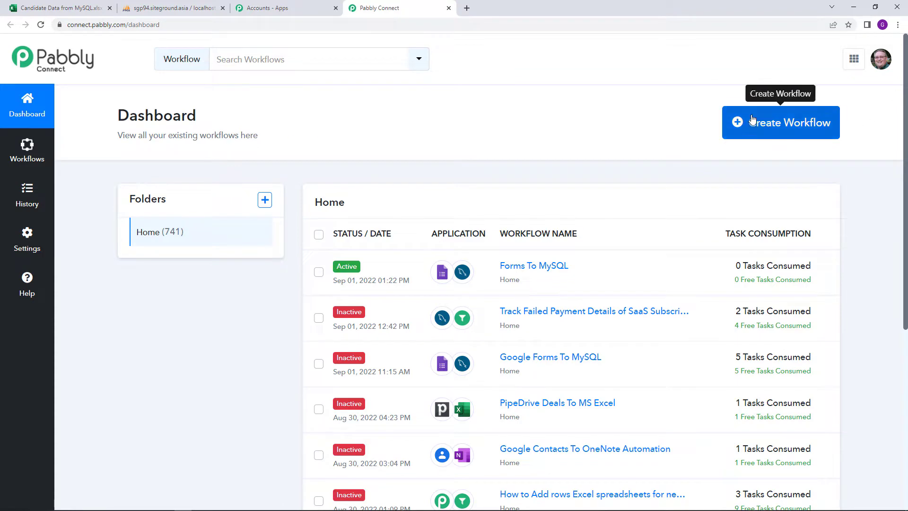
click(752, 122)
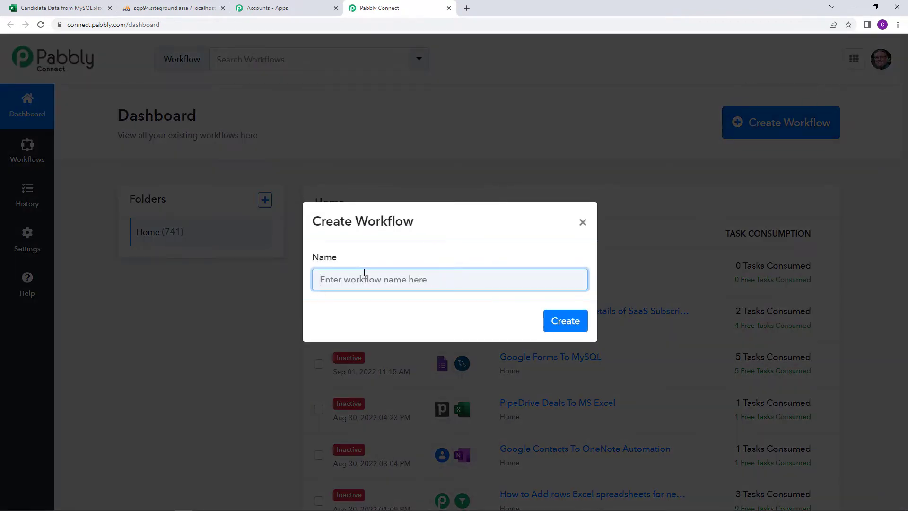
text(Micro)
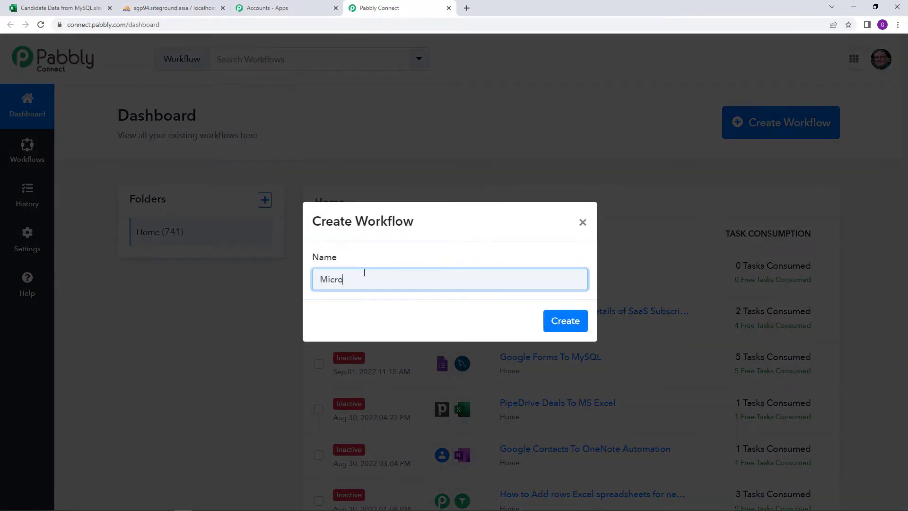
text(soft Excel To MySQL Autom)
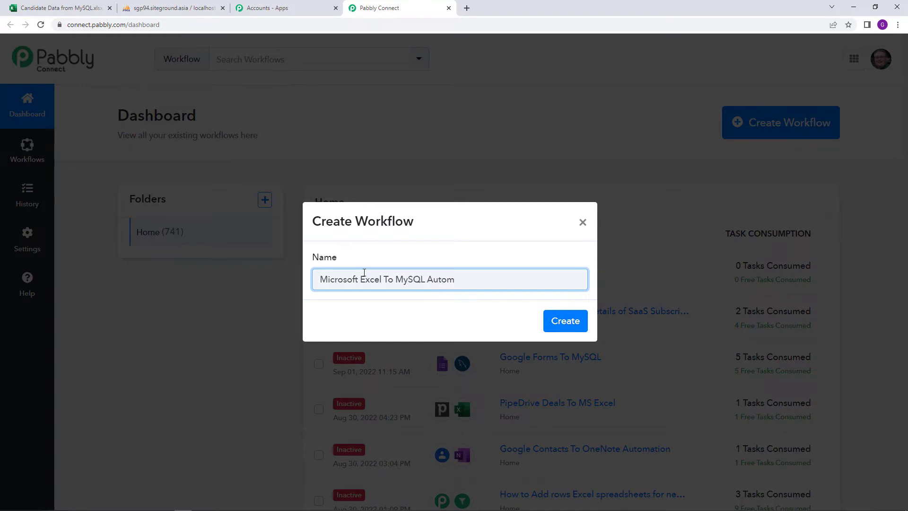
text(ation)
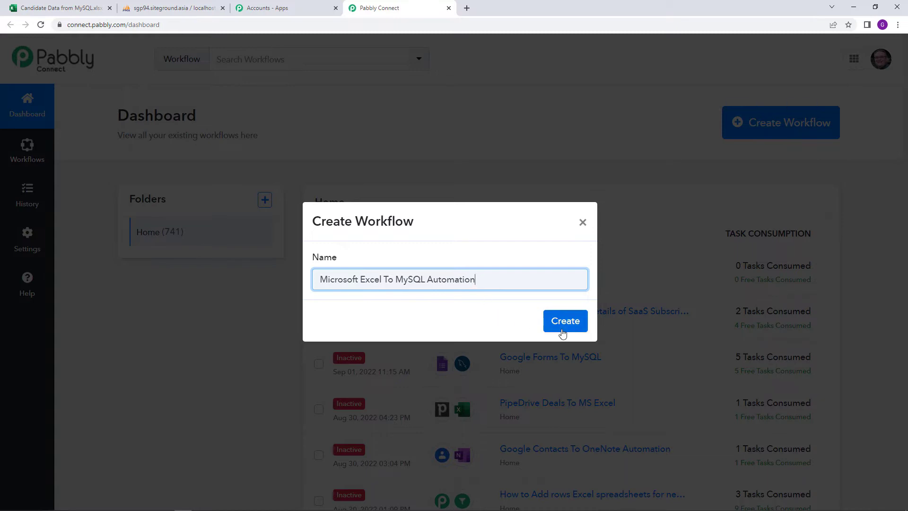
click(564, 322)
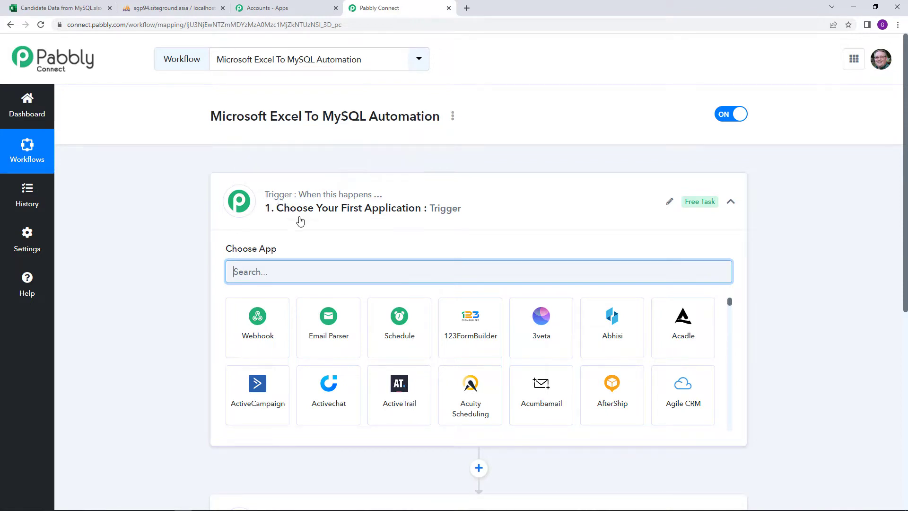
scroll(329, 231, down, 2)
mouse_move(300, 428)
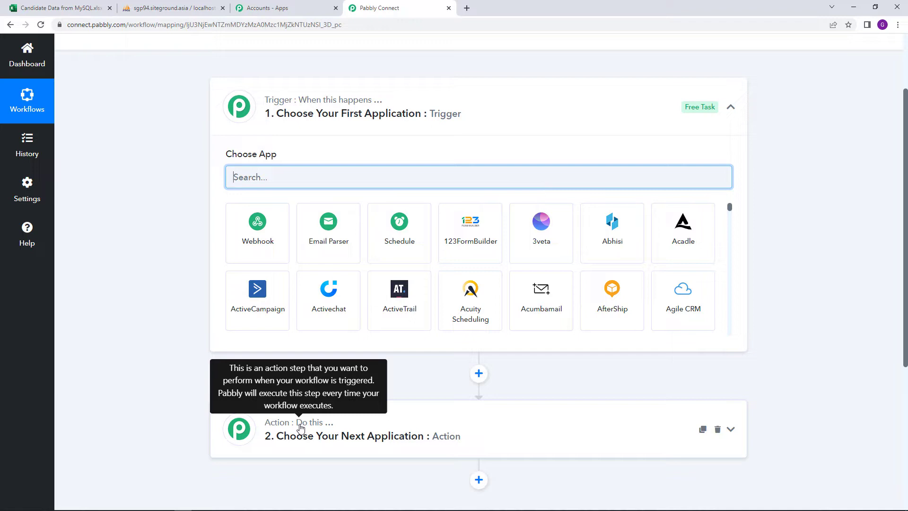
scroll(300, 428, up, 2)
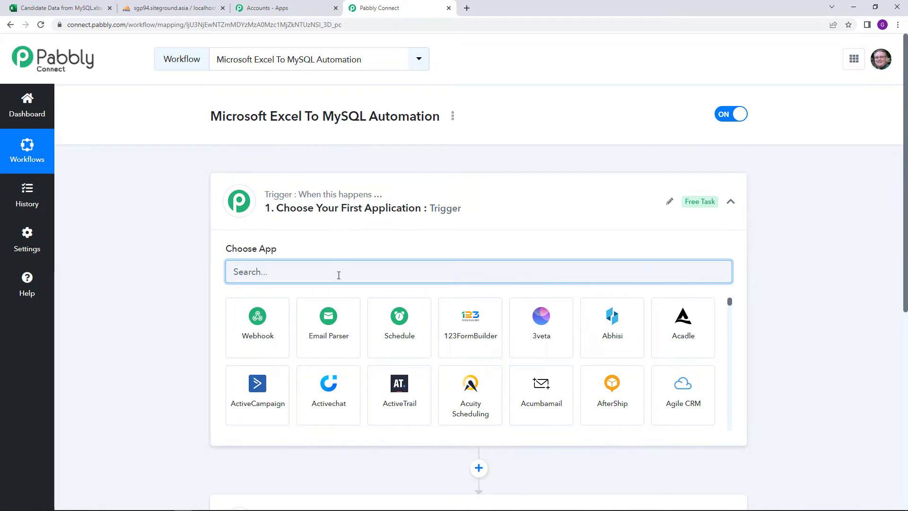
Set the trigger to Microsoft Excel's New Row in Worksheet event and start connecting an account.
text(mic)
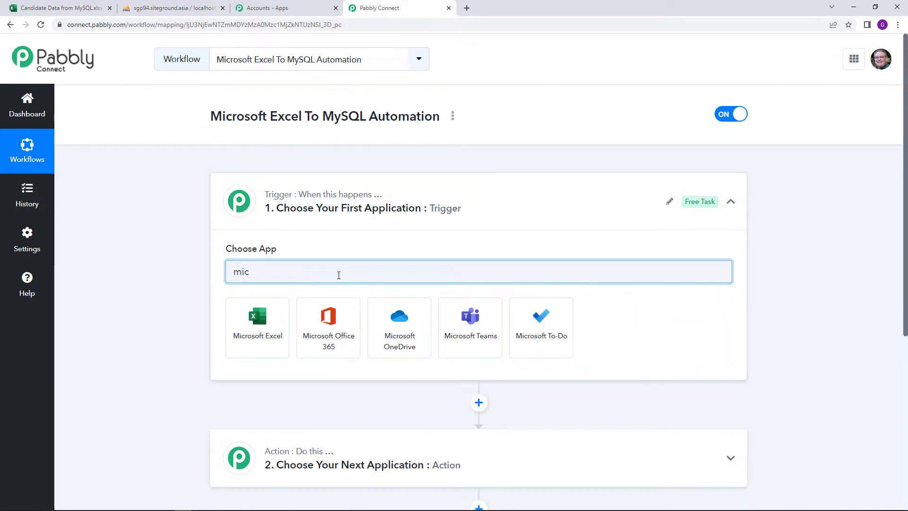
click(262, 321)
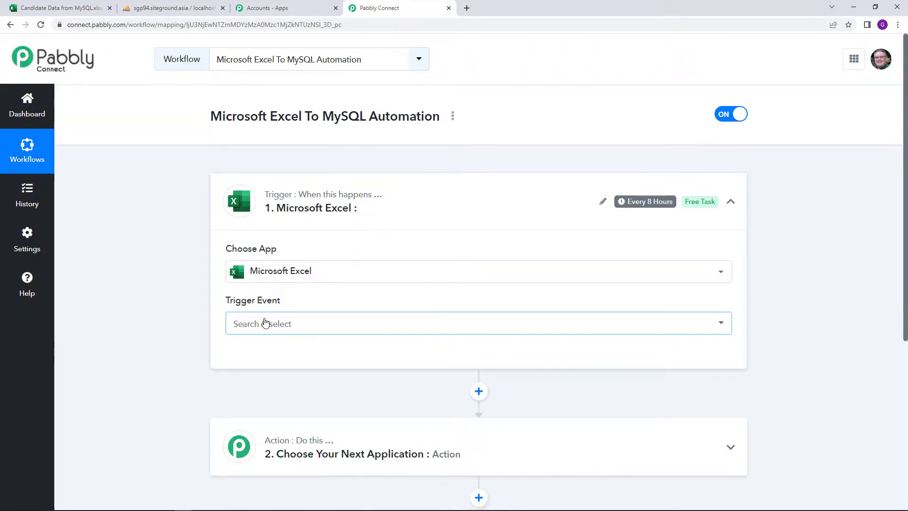
click(263, 323)
scroll(468, 400, down, 1)
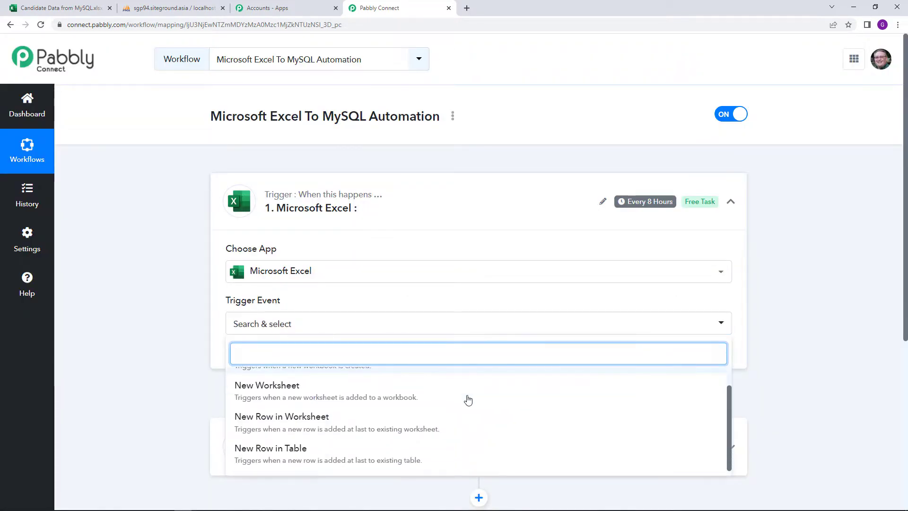
click(419, 426)
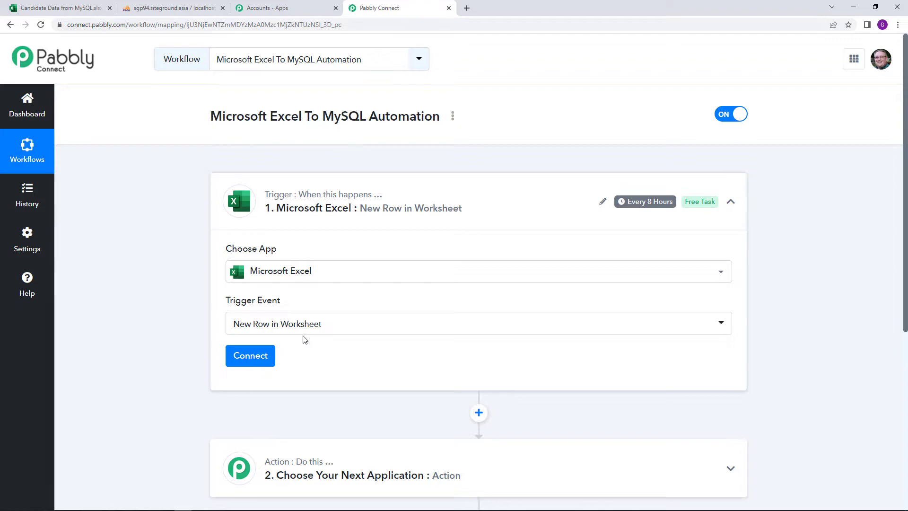
click(266, 355)
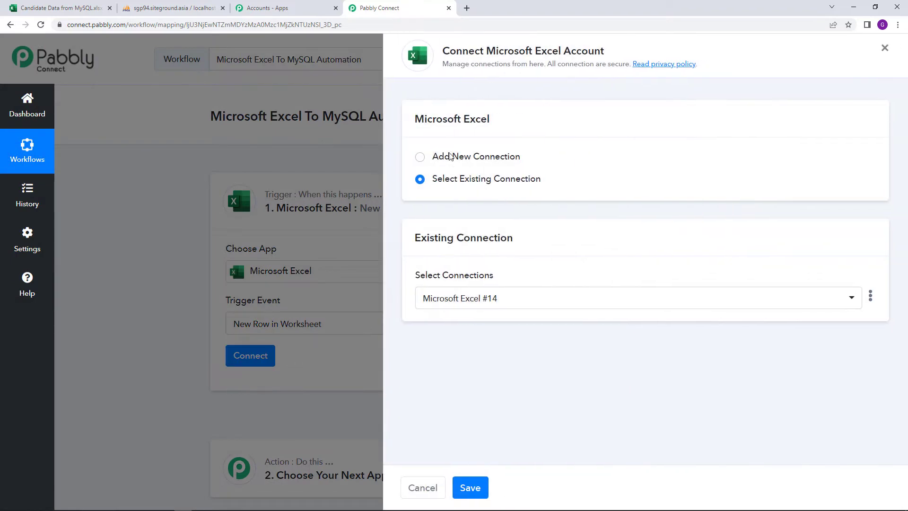
Add a new Microsoft Excel connection and approve Pabbly Connect's access on the Microsoft consent page.
click(420, 157)
click(507, 292)
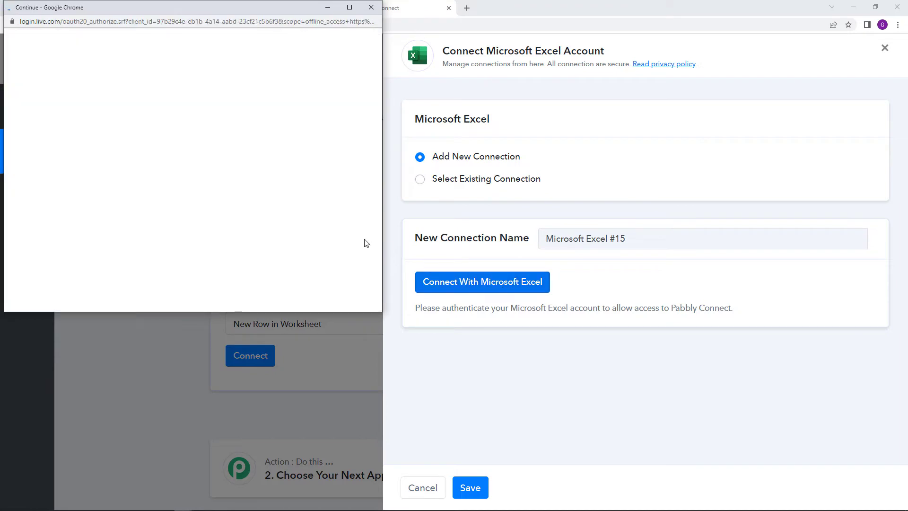
scroll(353, 309, down, 5)
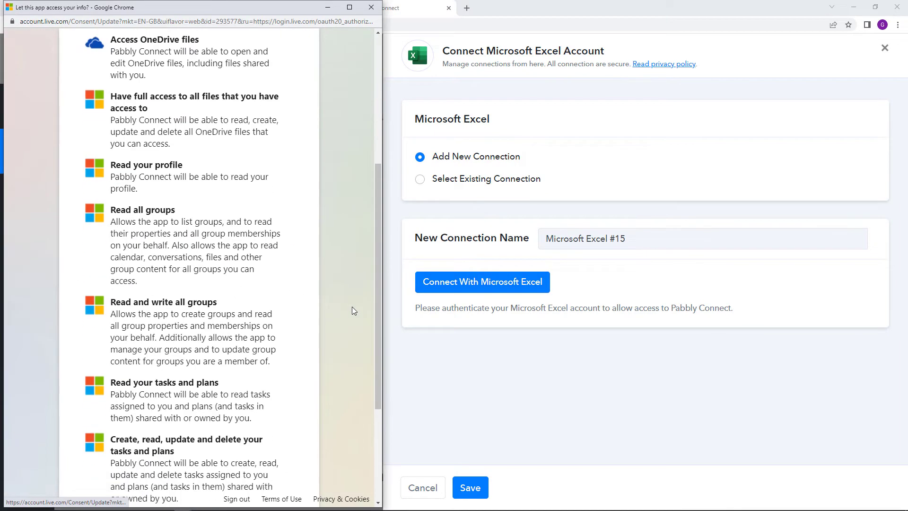
scroll(352, 311, down, 3)
click(287, 456)
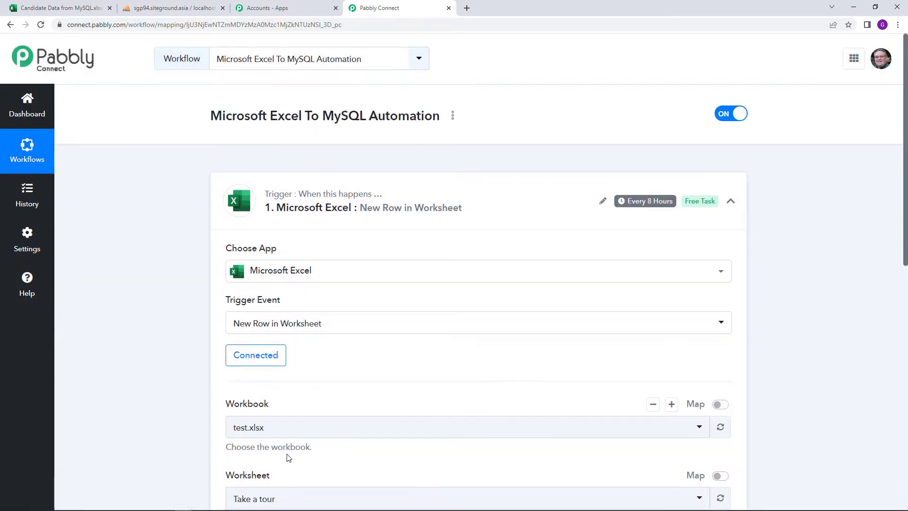
Check the Candidate Data from MySQL workbook, then select it as the trigger workbook via 'cand'.
scroll(286, 458, down, 3)
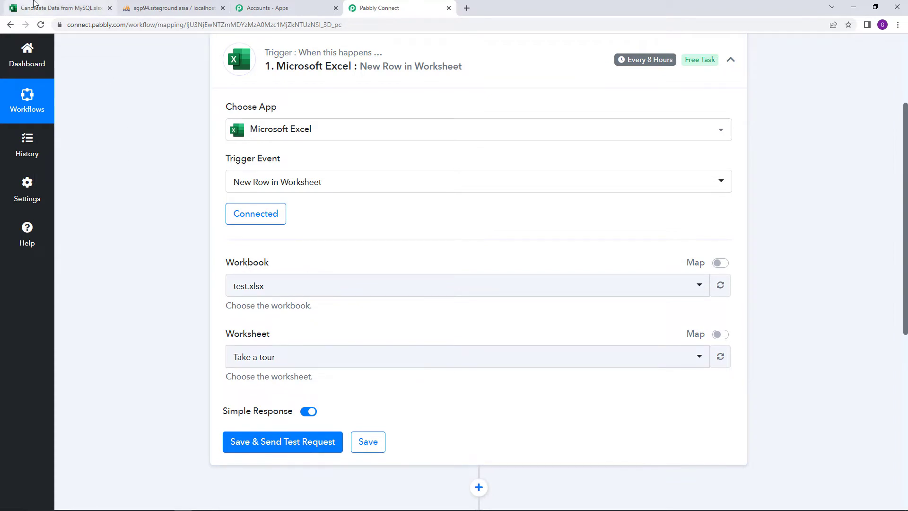
click(34, 3)
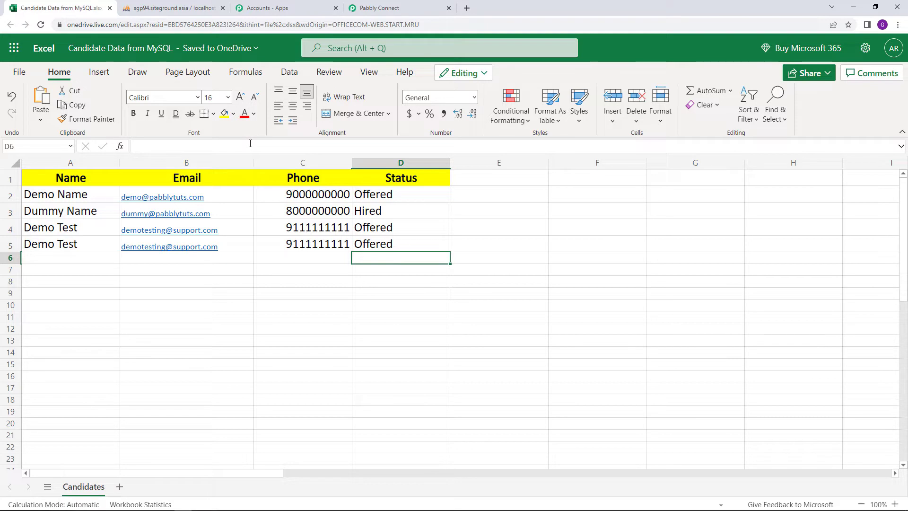
click(423, 10)
click(265, 285)
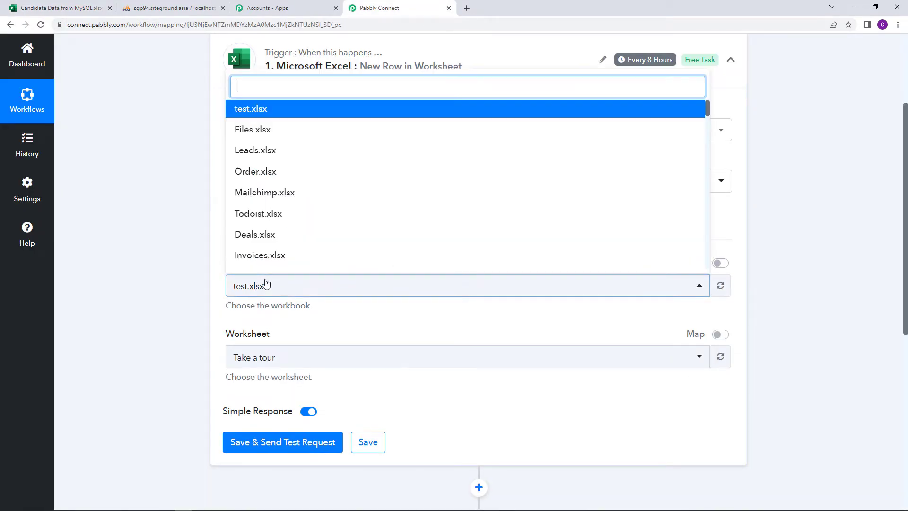
text(cand)
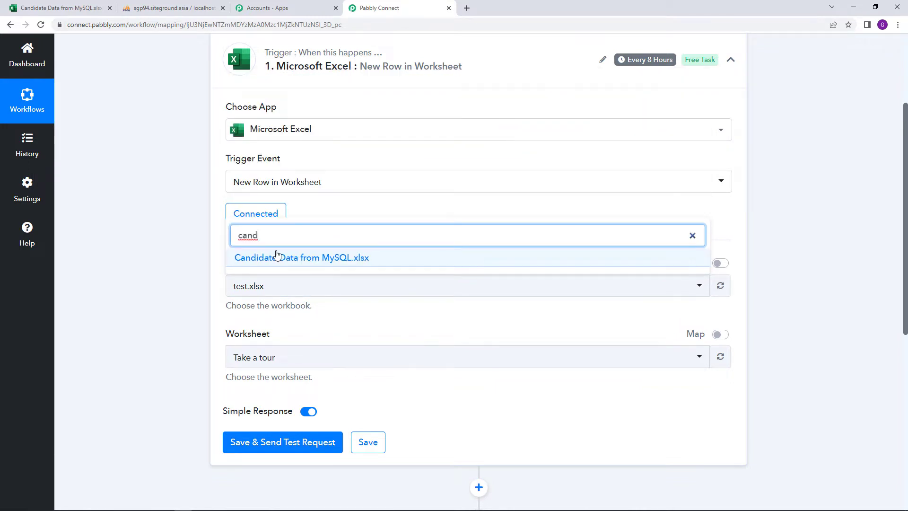
click(277, 257)
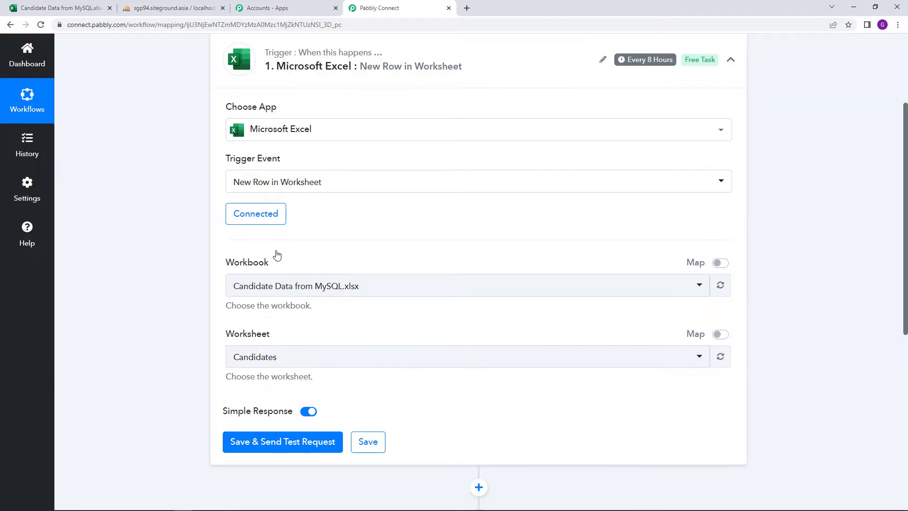
Keep Candidates as the worksheet, verify it in Excel, and save with a test request.
click(301, 356)
click(301, 355)
click(57, 8)
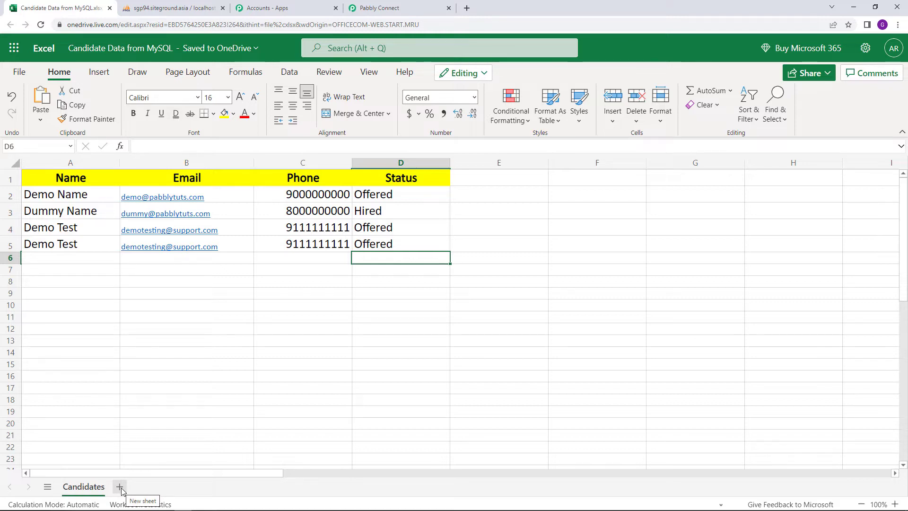
click(447, 5)
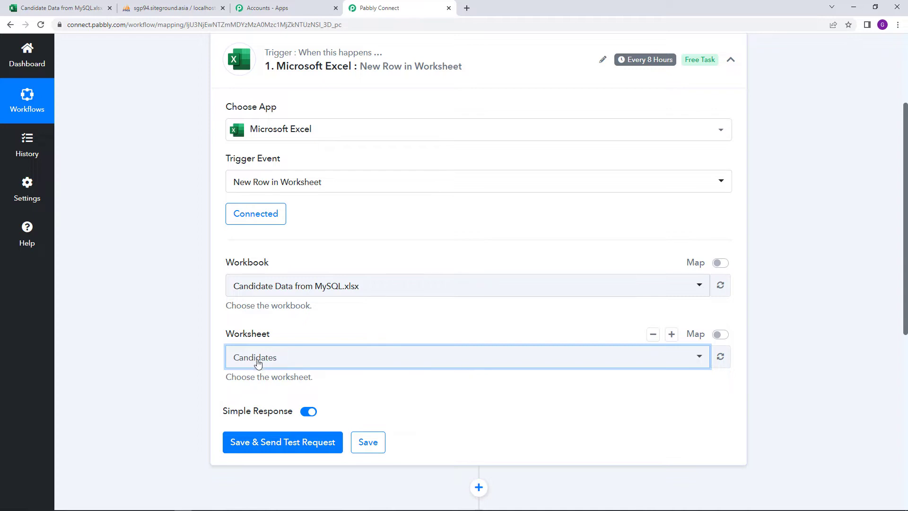
click(312, 443)
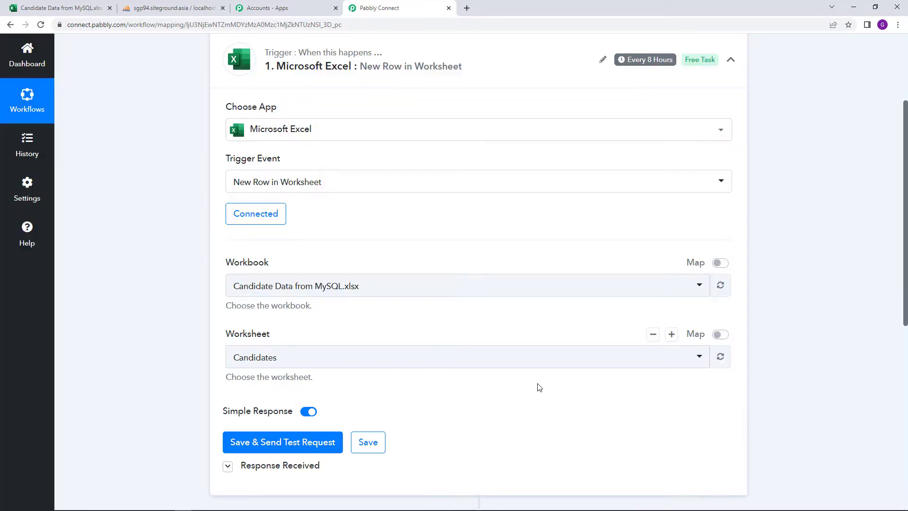
Compare the test response (RowIndex 4, status Offered) with the sheet, then scroll to step 2.
scroll(538, 388, down, 5)
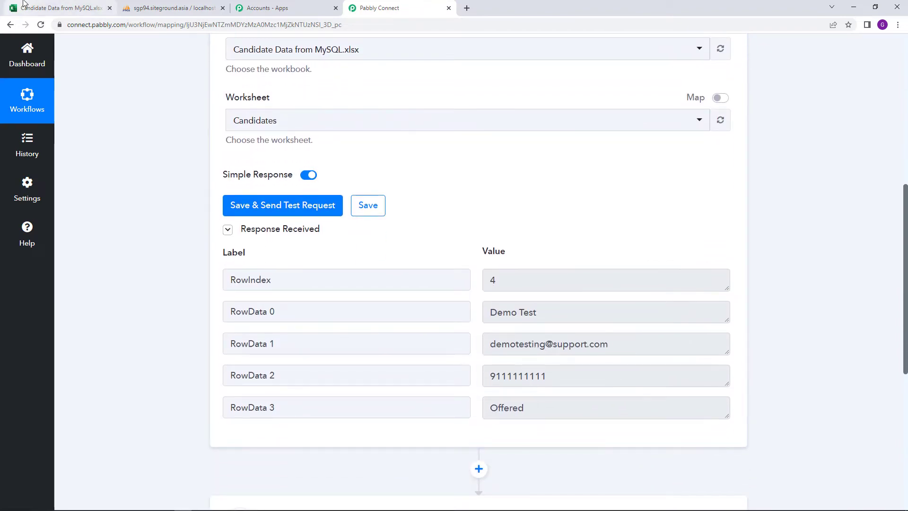
click(50, 6)
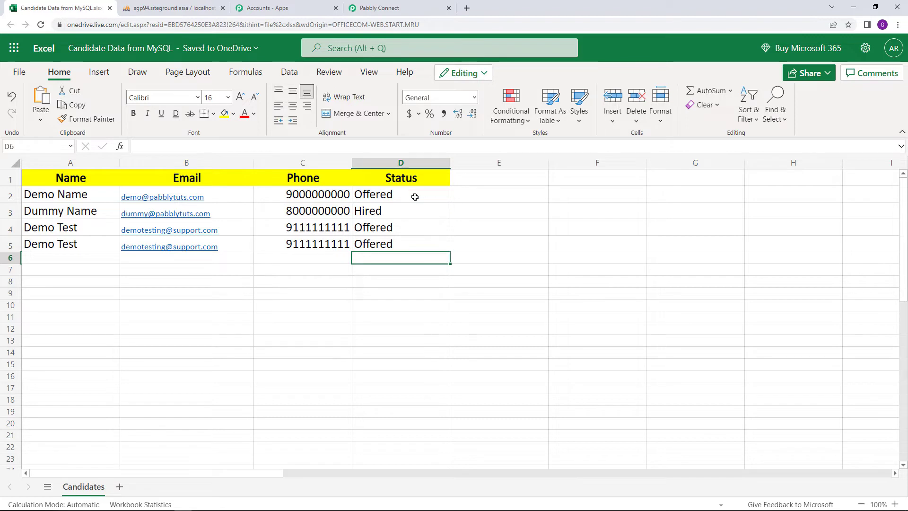
click(403, 3)
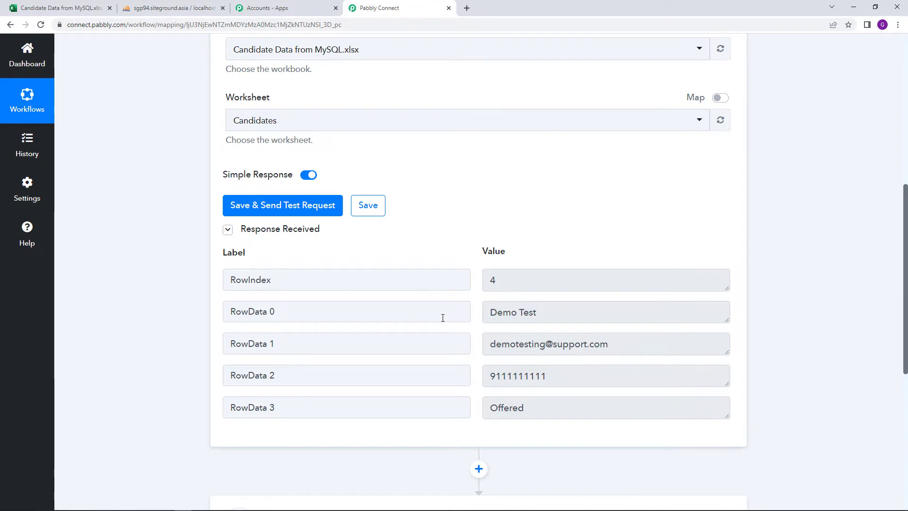
scroll(399, 331, down, 5)
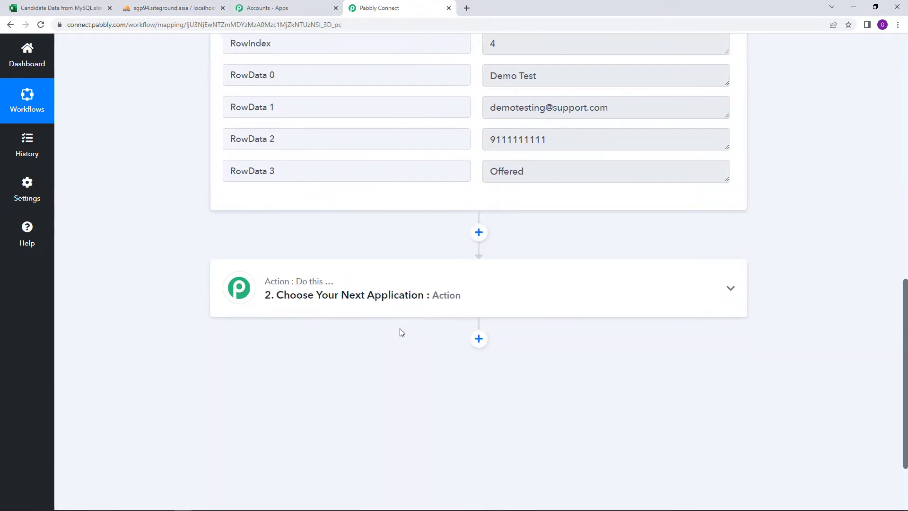
Set step 2 to MySQL's Insert Row action and choose to add a new MySQL connection.
click(412, 298)
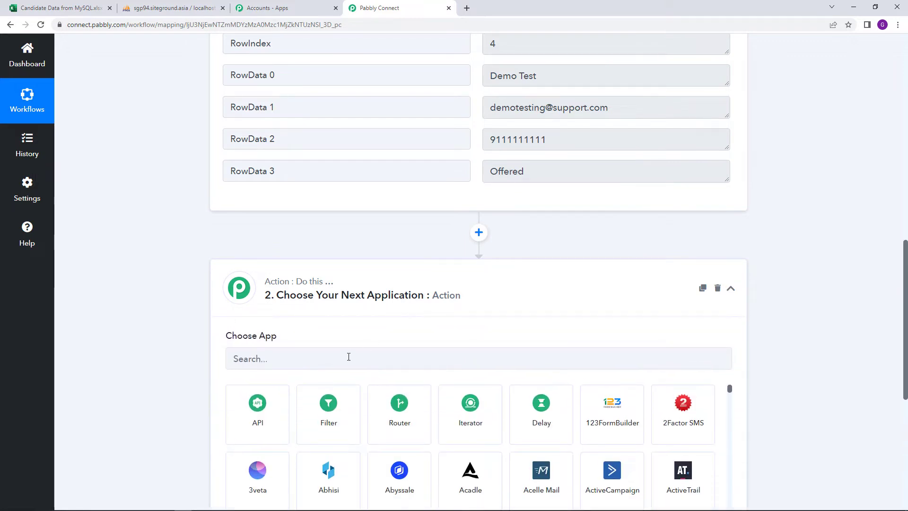
click(345, 359)
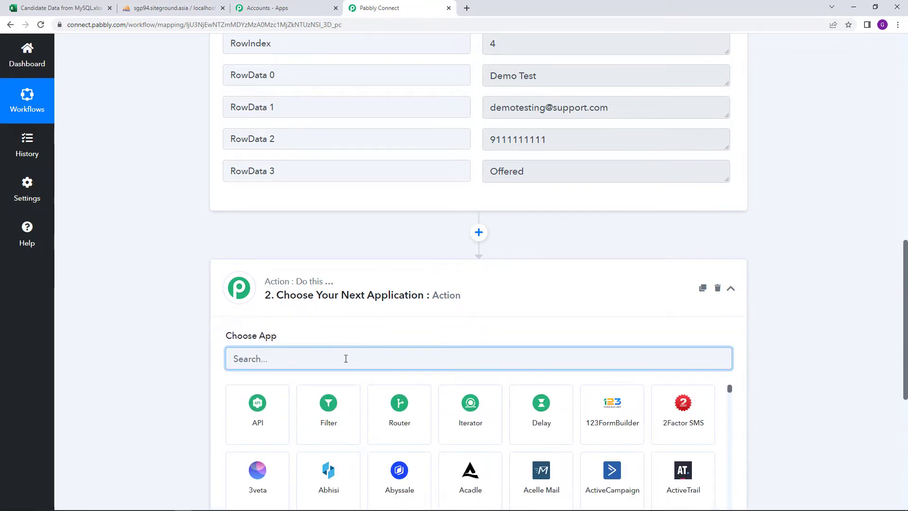
text(my)
click(426, 439)
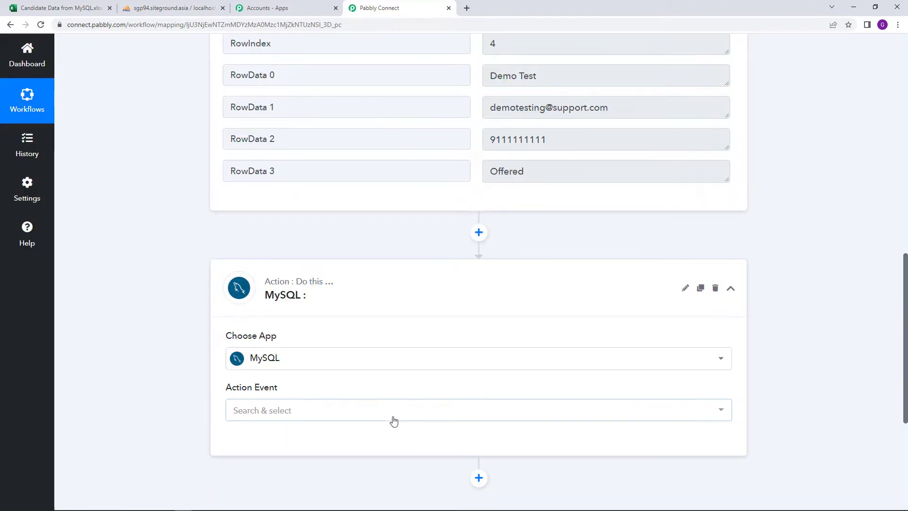
click(392, 418)
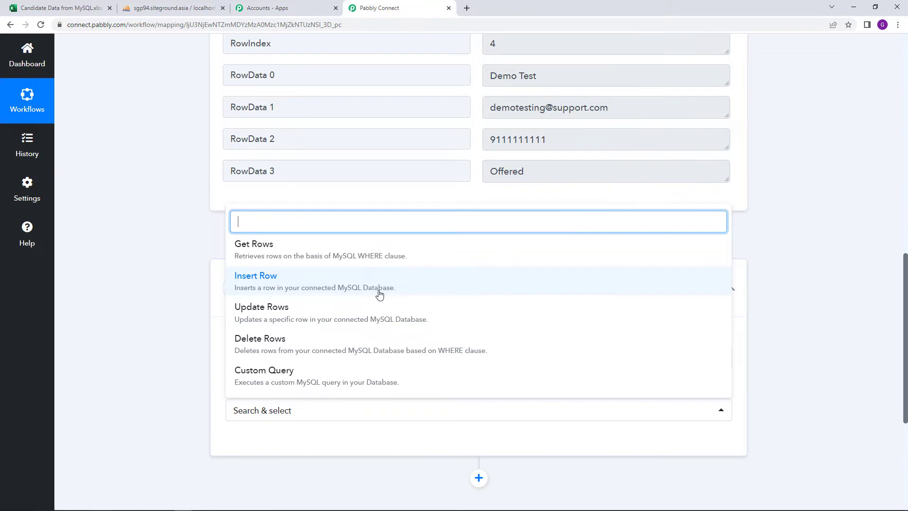
click(380, 294)
click(253, 442)
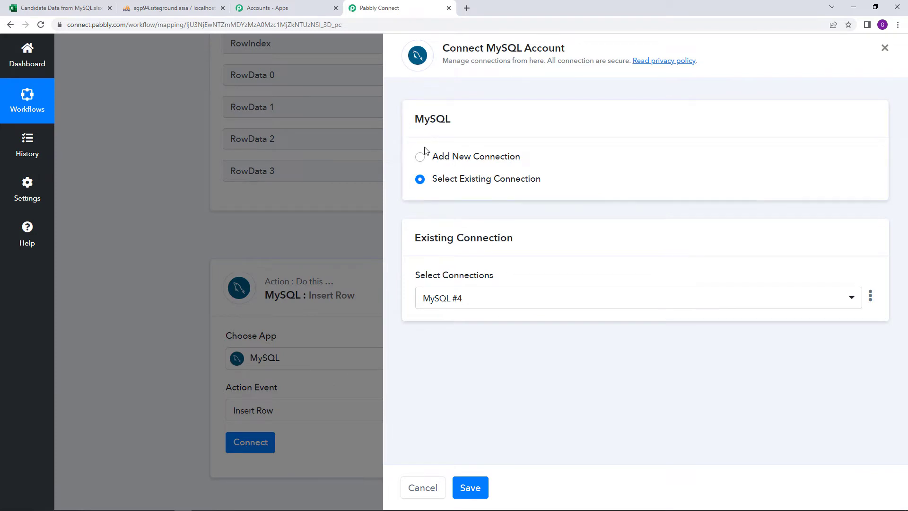
click(420, 157)
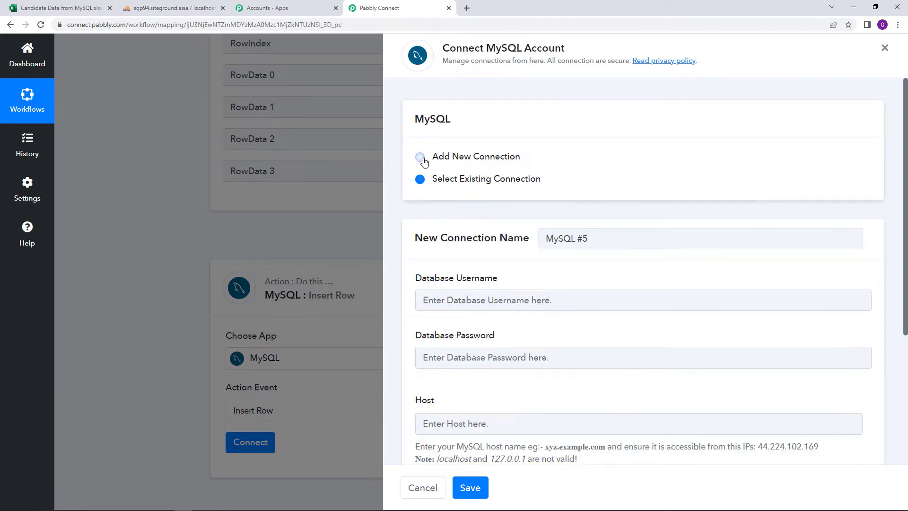
scroll(530, 296, down, 2)
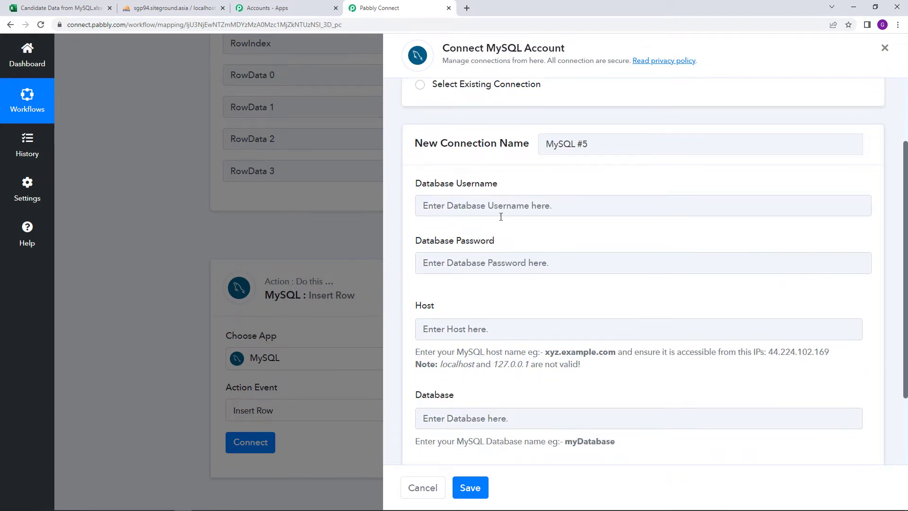
scroll(492, 308, down, 1)
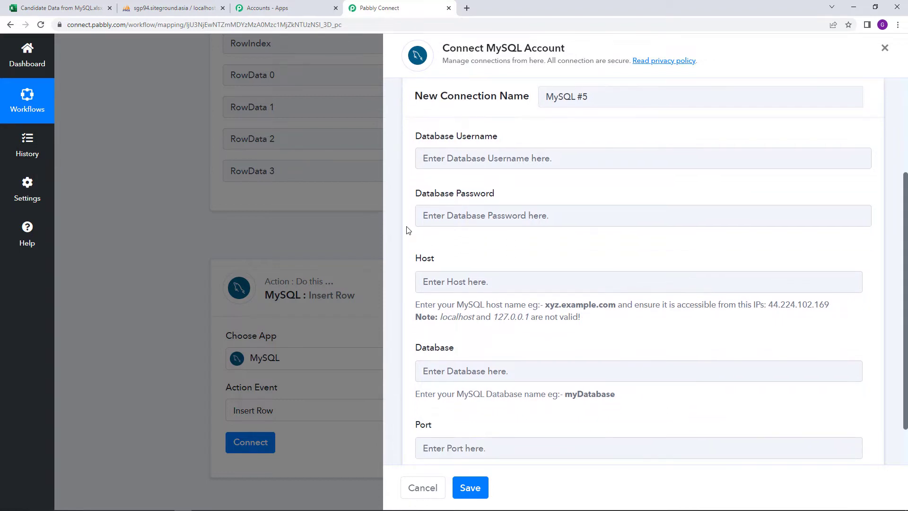
scroll(457, 352, down, 1)
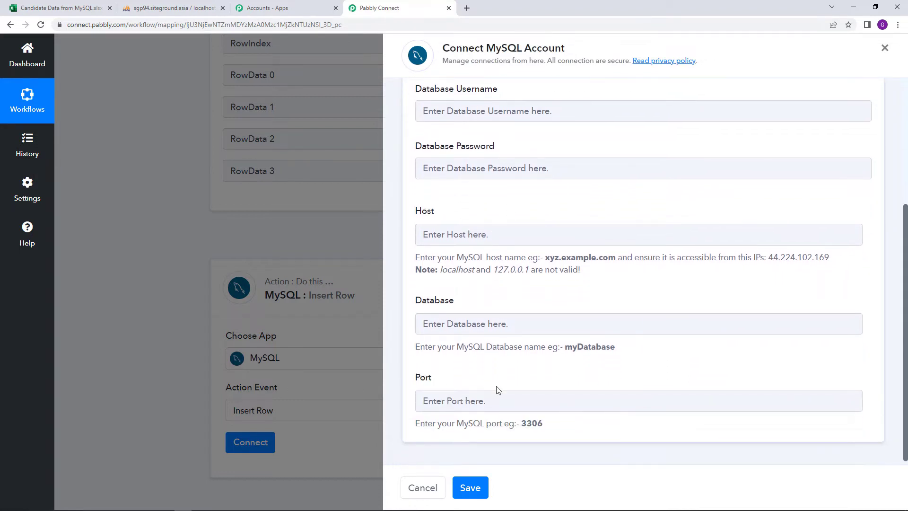
scroll(527, 373, up, 2)
scroll(527, 374, down, 2)
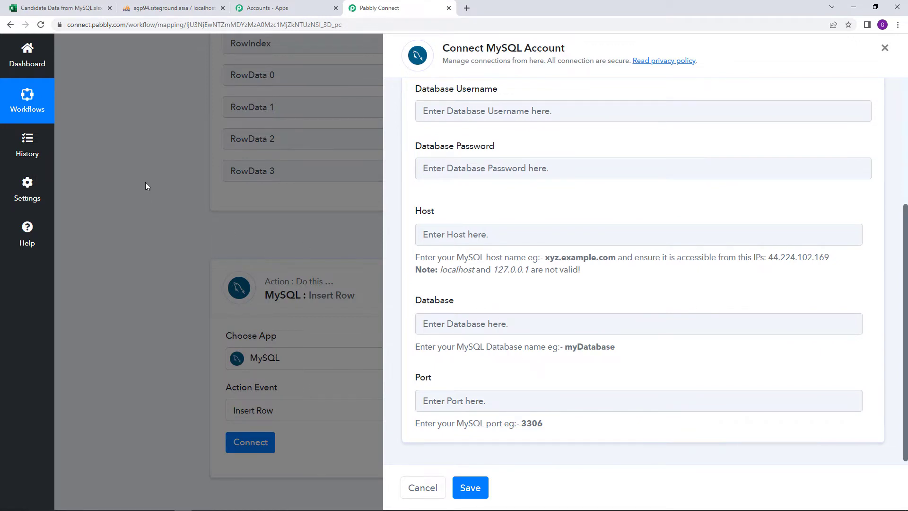
click(156, 8)
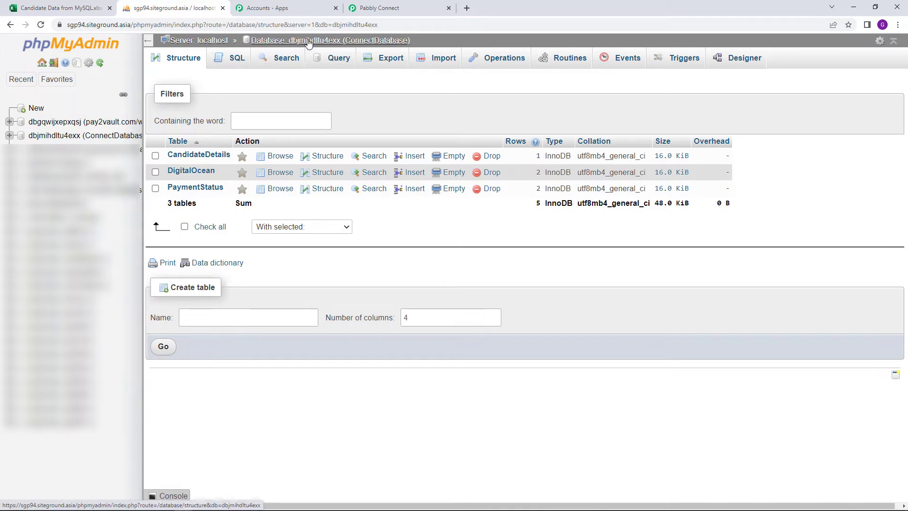
click(394, 7)
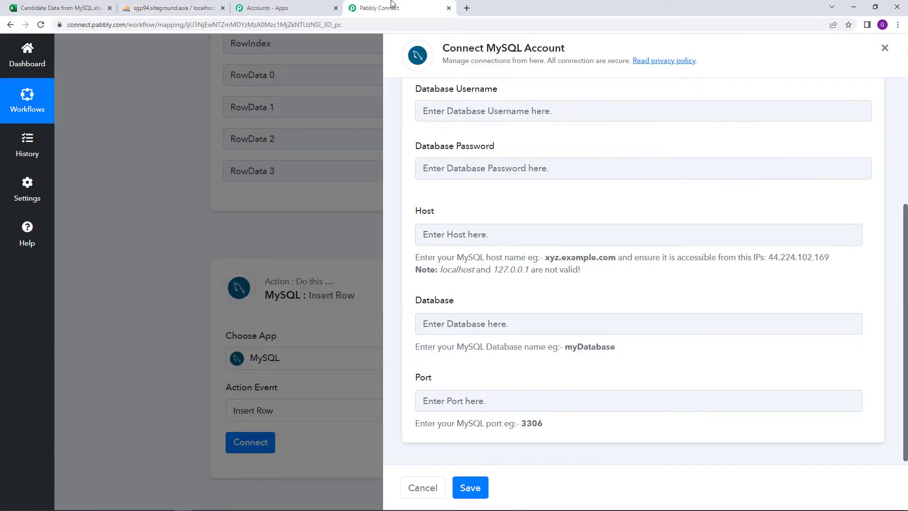
scroll(517, 259, up, 3)
scroll(511, 301, down, 2)
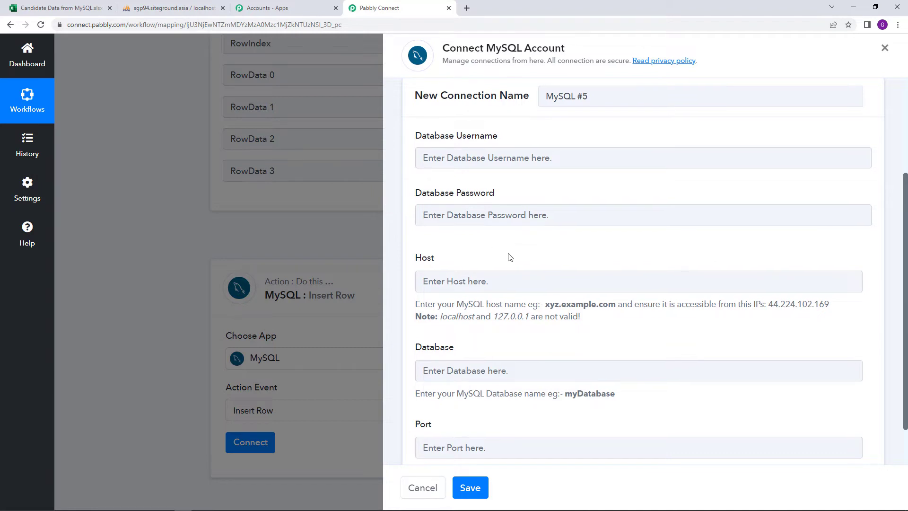
scroll(507, 256, down, 1)
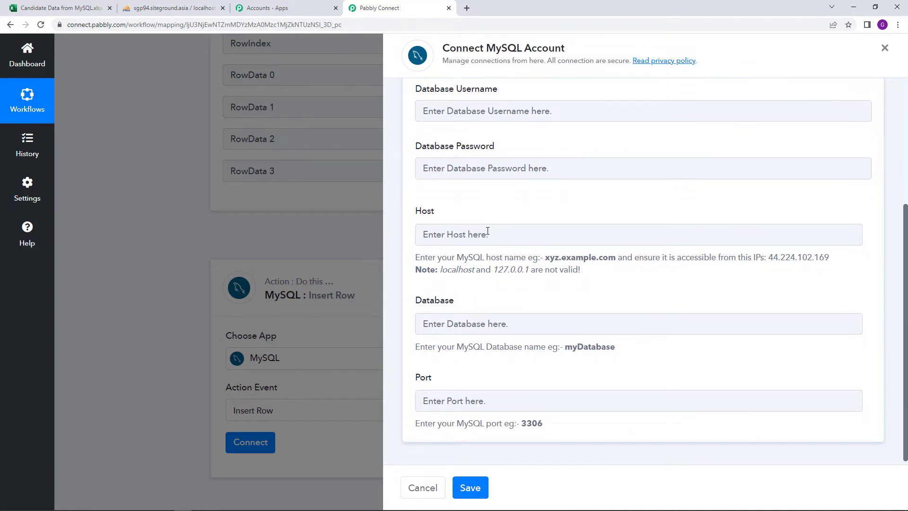
scroll(506, 298, down, 1)
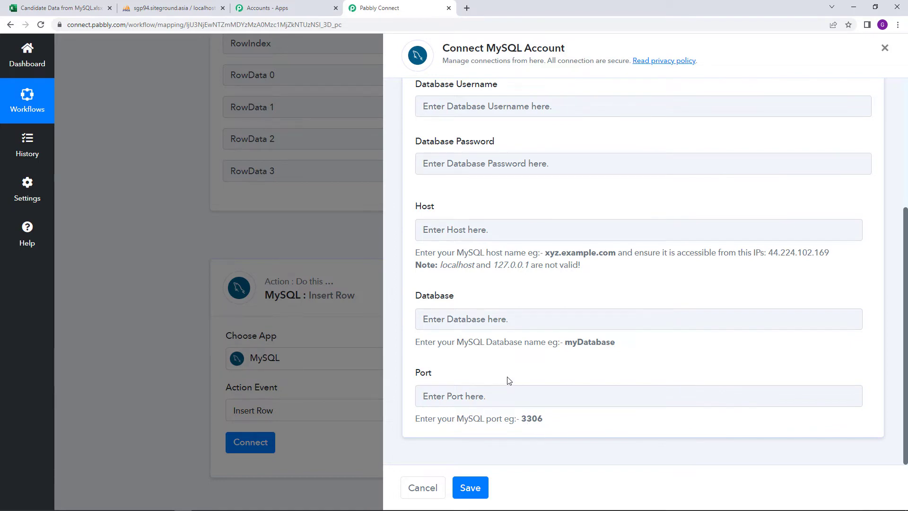
scroll(507, 350, up, 5)
scroll(509, 331, down, 5)
scroll(507, 405, up, 2)
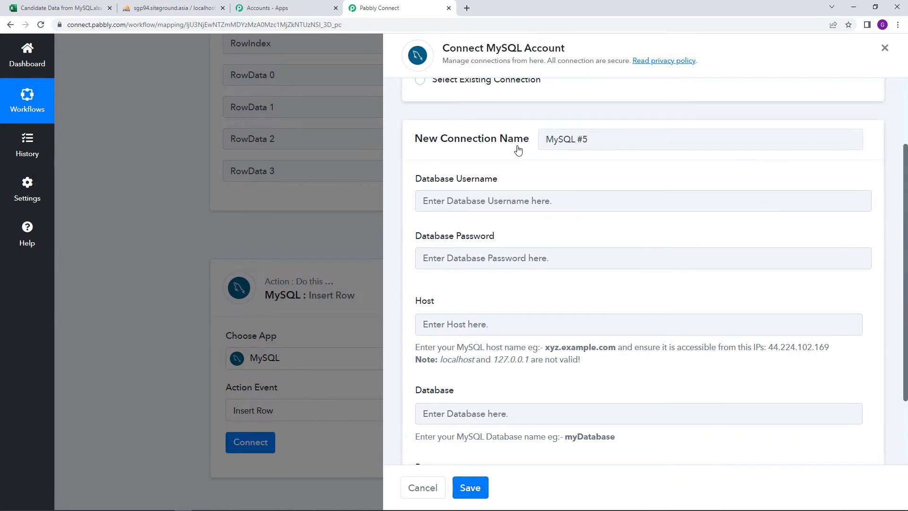
scroll(517, 151, up, 2)
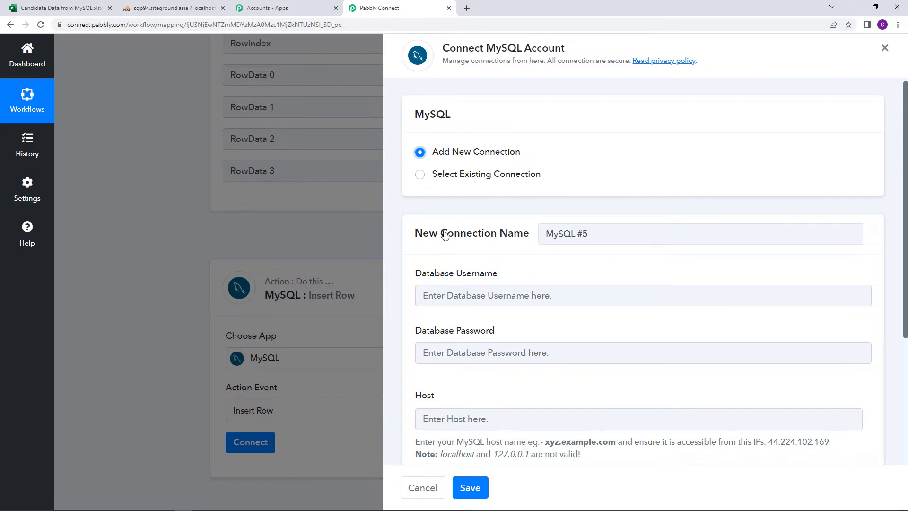
Save the existing MySQL #4 connection and keep CandidateDetails as the target table.
click(419, 175)
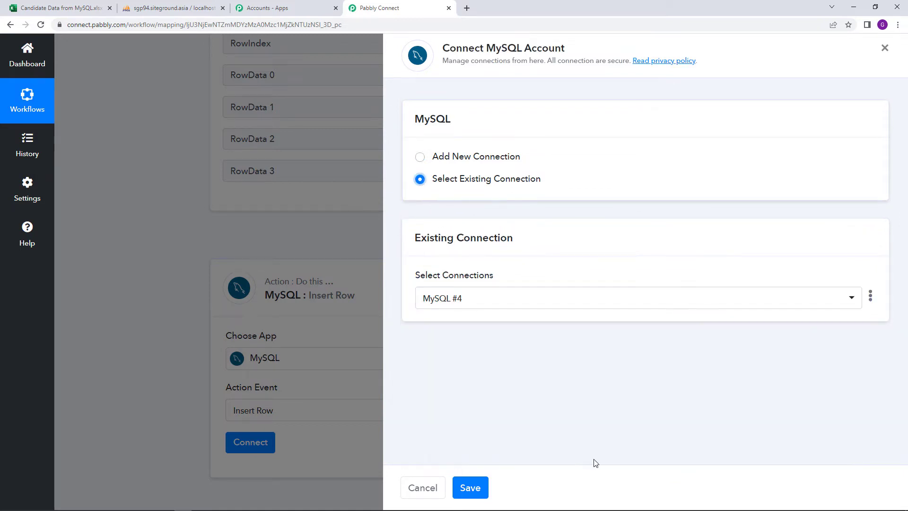
click(470, 488)
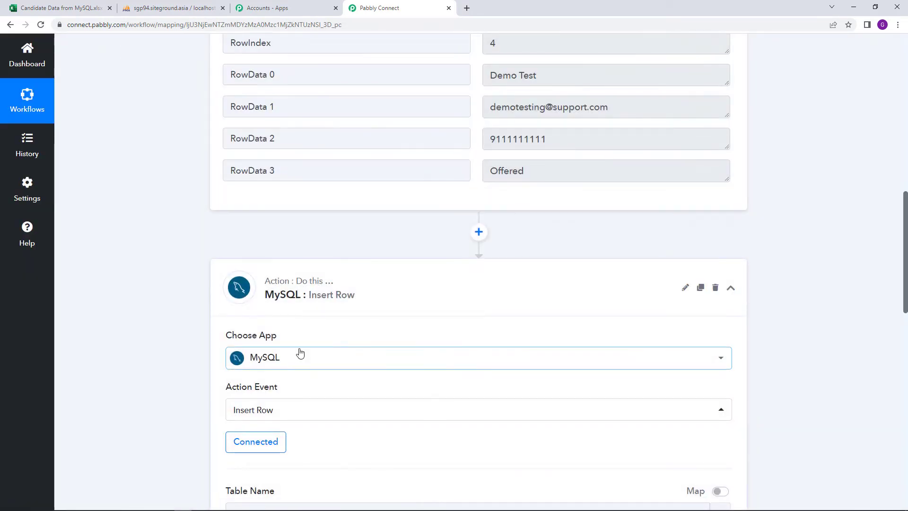
scroll(478, 412, down, 4)
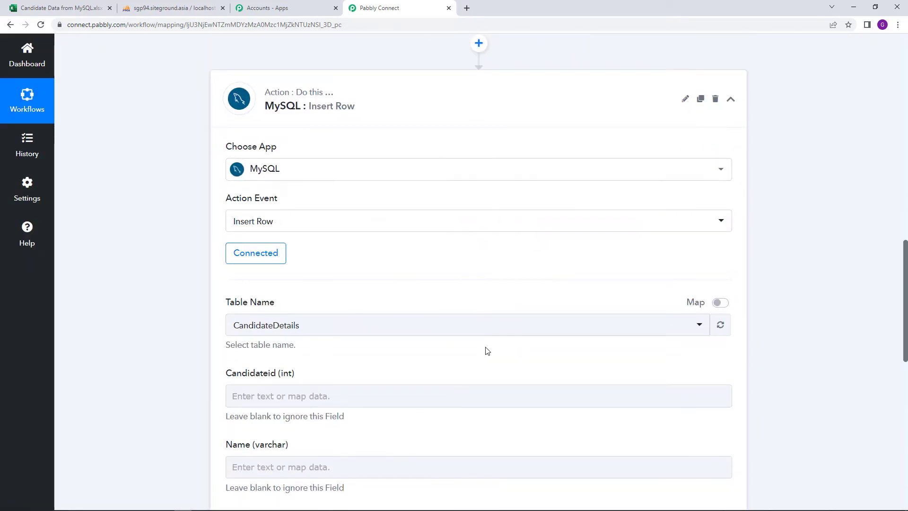
scroll(487, 351, down, 2)
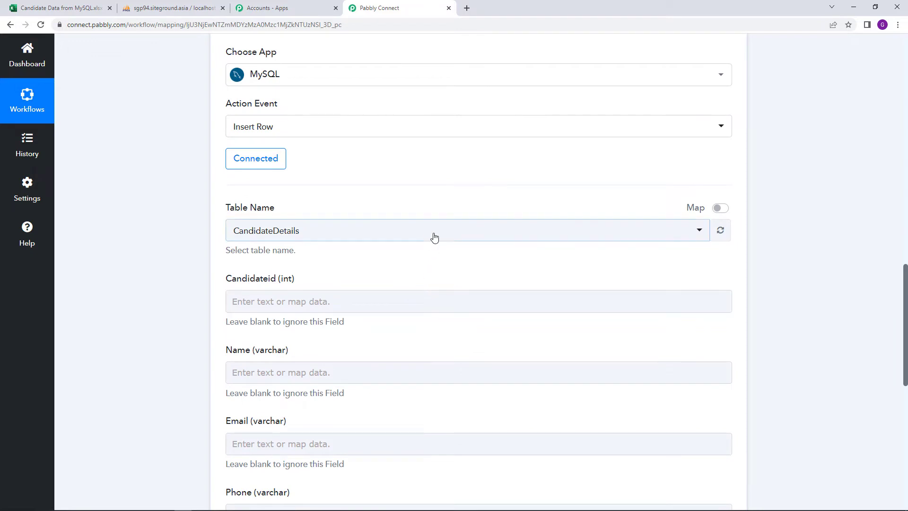
click(435, 235)
click(435, 235)
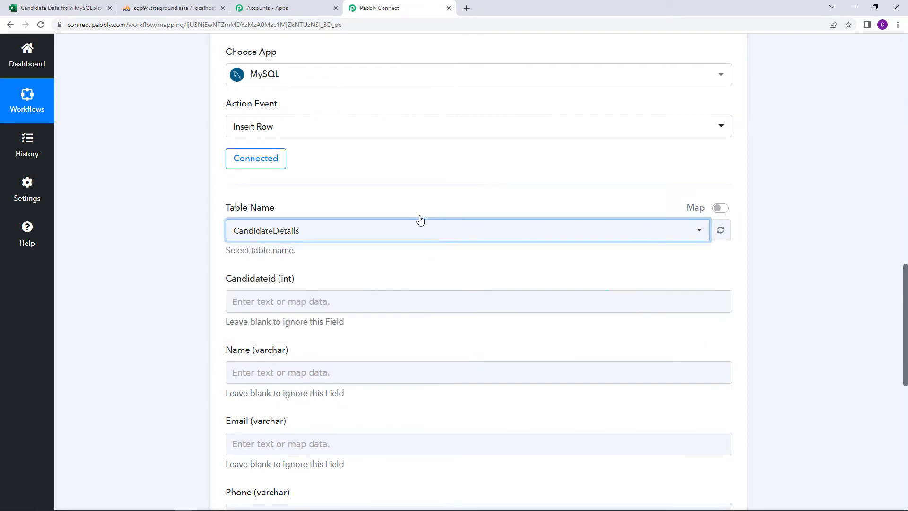
click(180, 8)
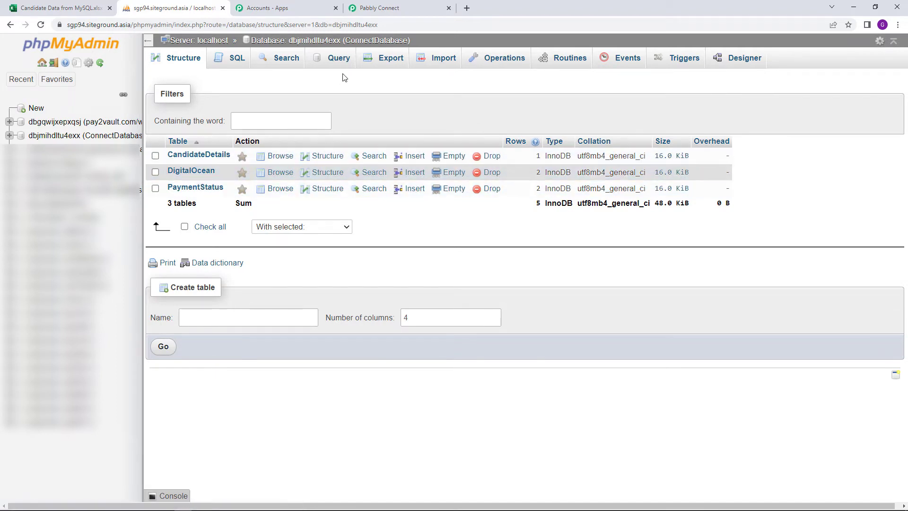
Review ConnectDatabase's CandidateDetails, DigitalOcean and PaymentStatus tables, then return to the Insert Row form.
click(379, 8)
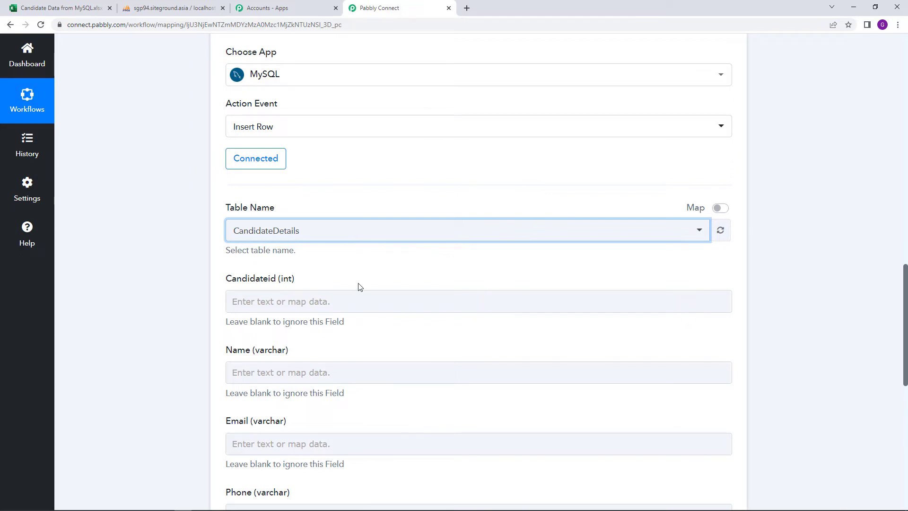
Review the captured Demo Test row beside the Name field, then compare with the Excel Candidates sheet.
scroll(357, 285, down, 2)
scroll(333, 275, up, 1)
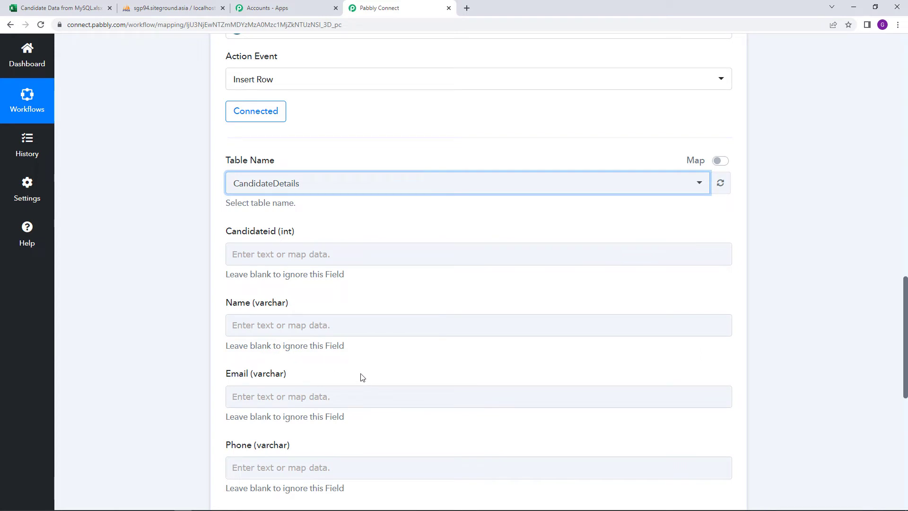
click(340, 319)
click(325, 347)
scroll(323, 349, up, 14)
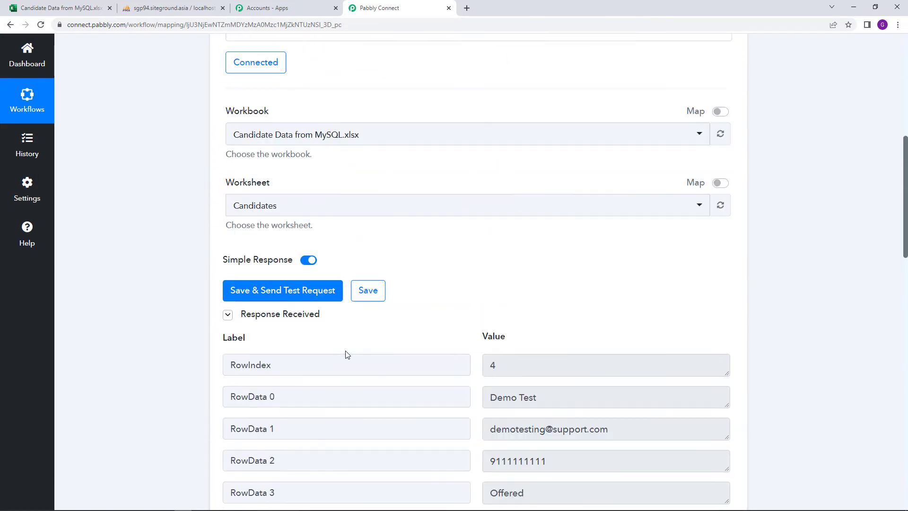
scroll(344, 355, down, 3)
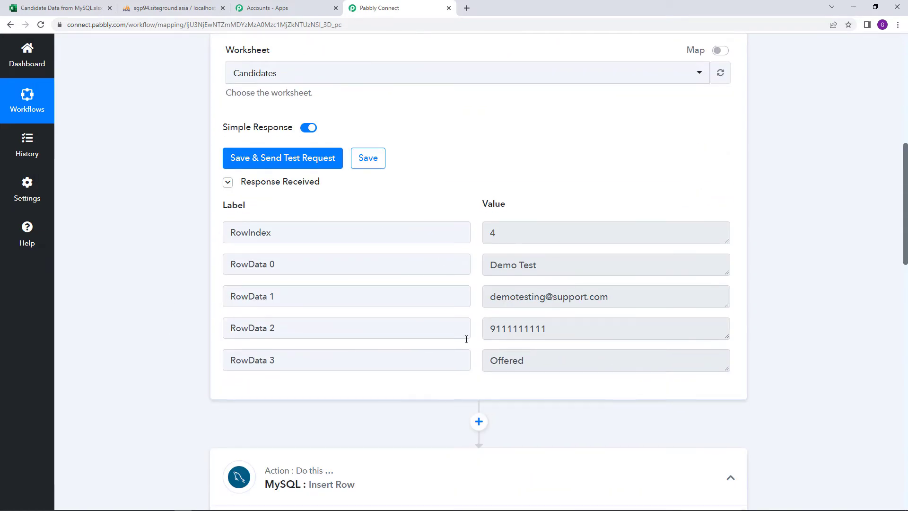
click(59, 8)
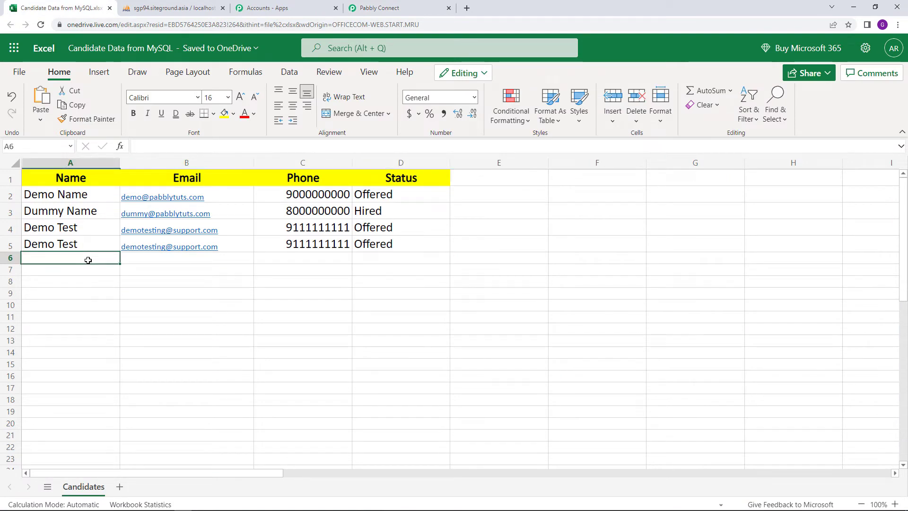
Compare the sheet's Demo Test rows with the trigger response at RowIndex 4, ending on the workflow.
click(390, 8)
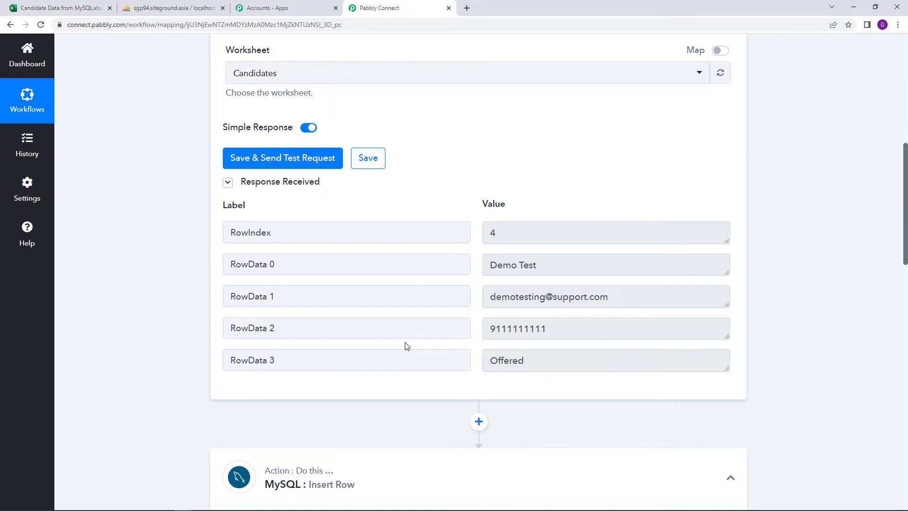
click(59, 8)
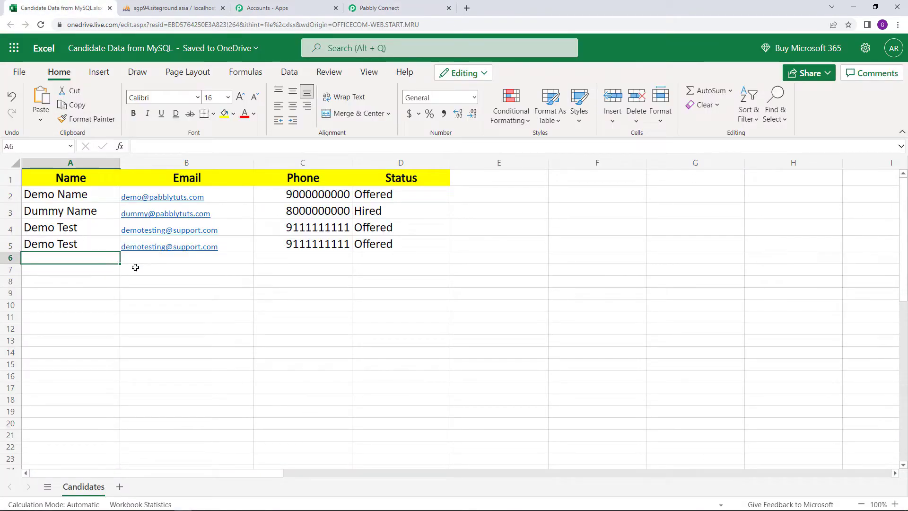
click(374, 4)
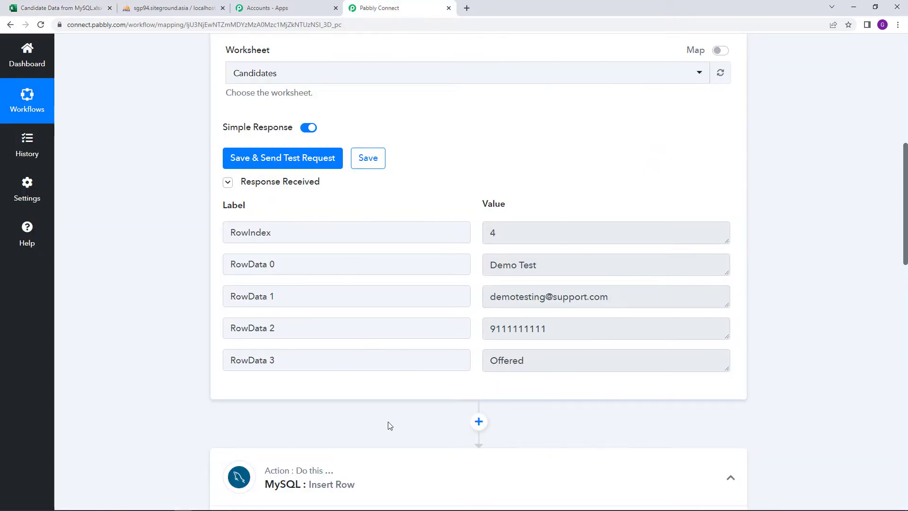
Map RowData 0 (Demo Test) into Name and RowData 1 (e-mail) into Email in MySQL Insert Row.
scroll(388, 424, down, 10)
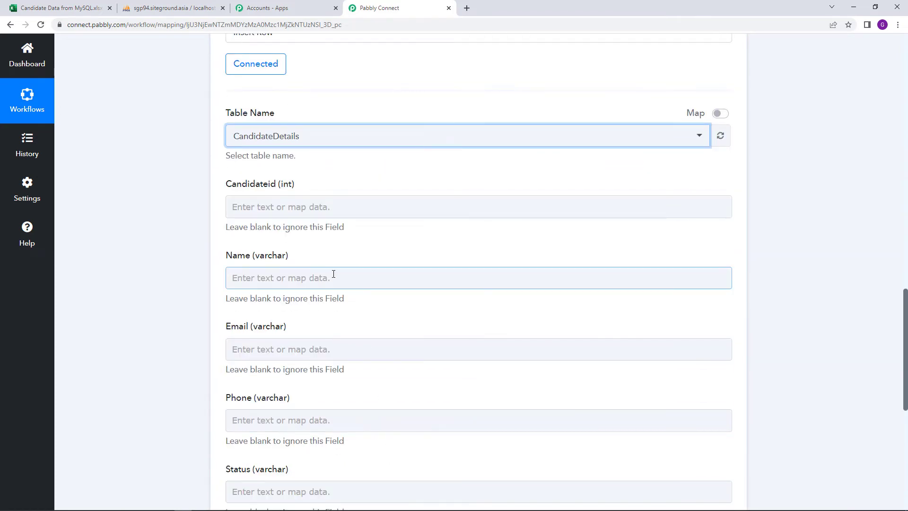
click(334, 276)
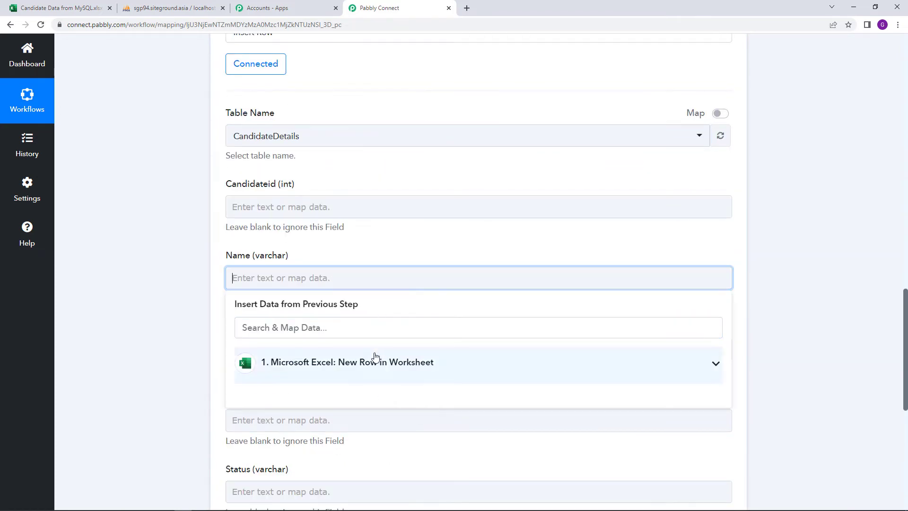
click(397, 371)
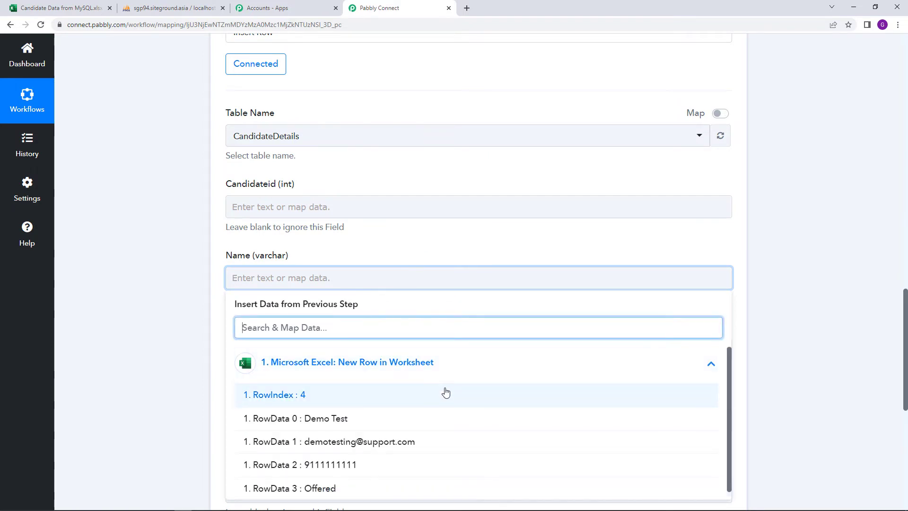
click(431, 415)
click(373, 253)
scroll(383, 254, down, 3)
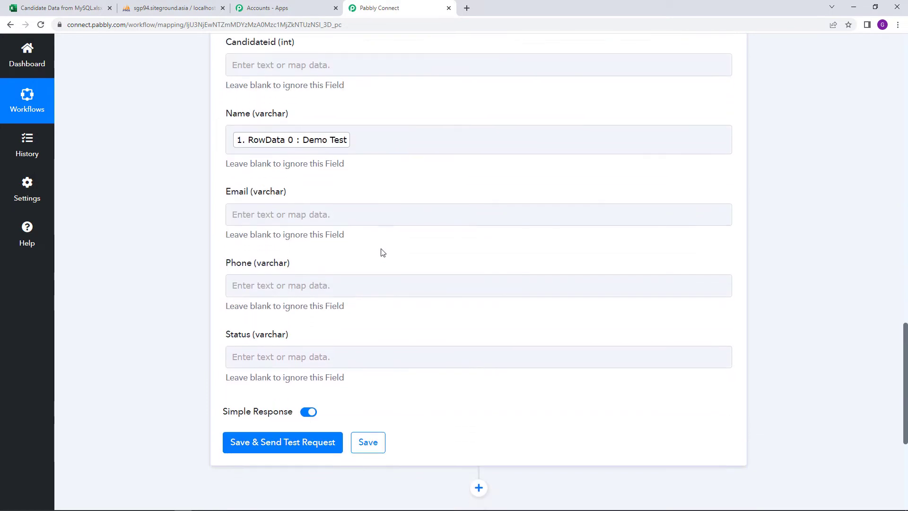
click(355, 216)
click(416, 299)
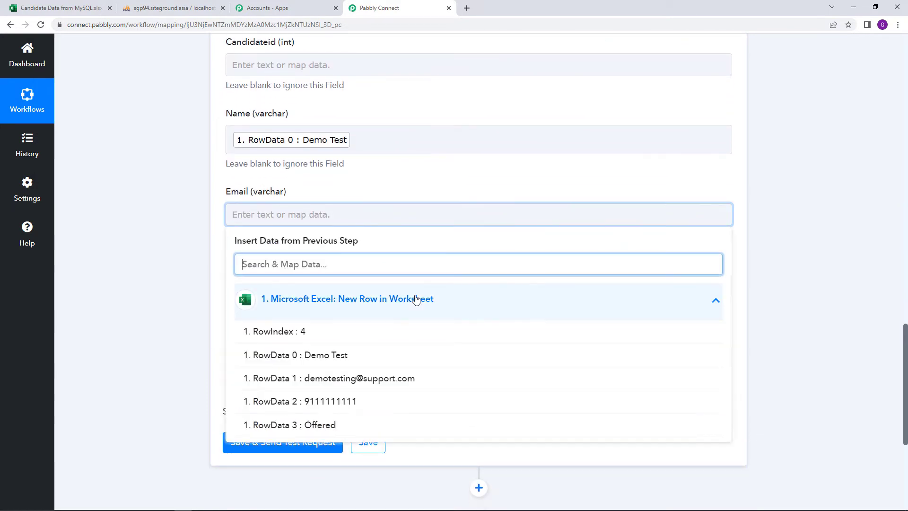
click(387, 378)
click(146, 284)
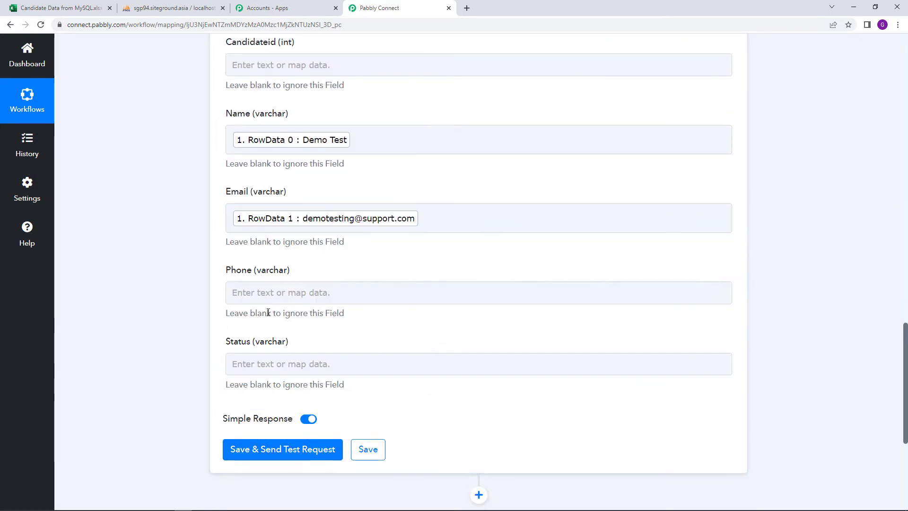
Map RowData 2 (phone) into Phone and RowData 3 (Offered) into Status.
click(298, 293)
click(388, 377)
scroll(441, 413, down, 1)
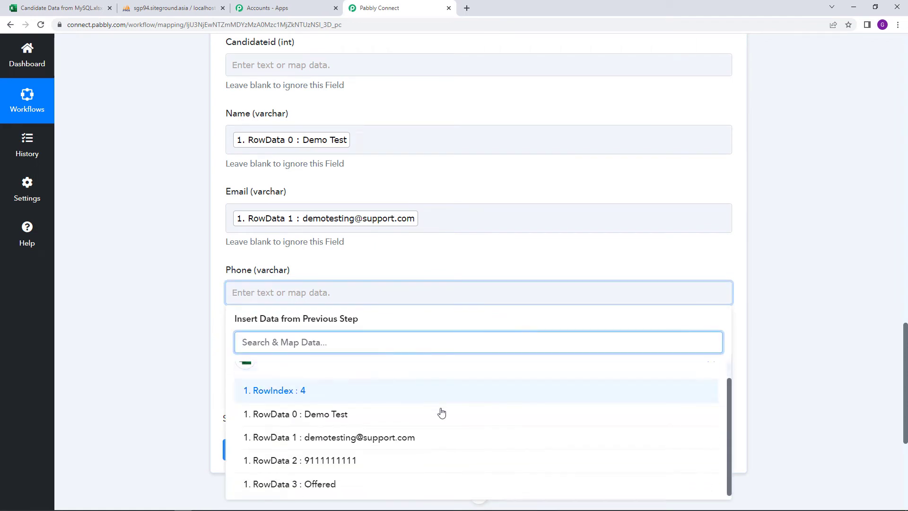
click(400, 460)
click(180, 362)
scroll(368, 263, down, 2)
click(352, 274)
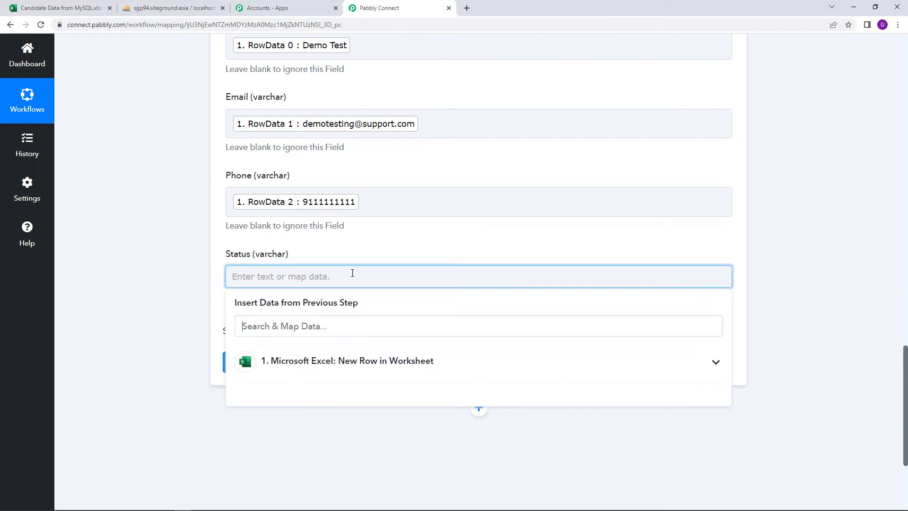
click(400, 364)
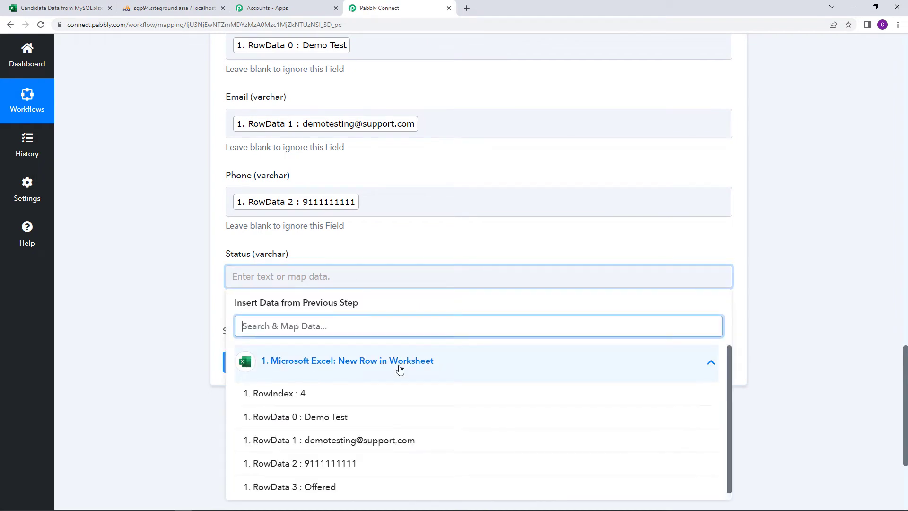
click(439, 480)
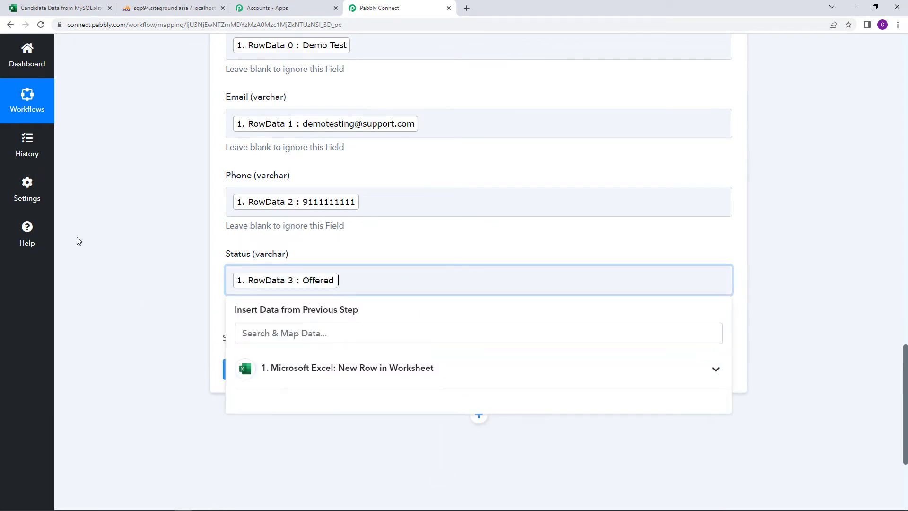
click(81, 243)
Review the mapped Name, Email, Phone and Status fields, then switch to phpMyAdmin.
scroll(97, 255, up, 3)
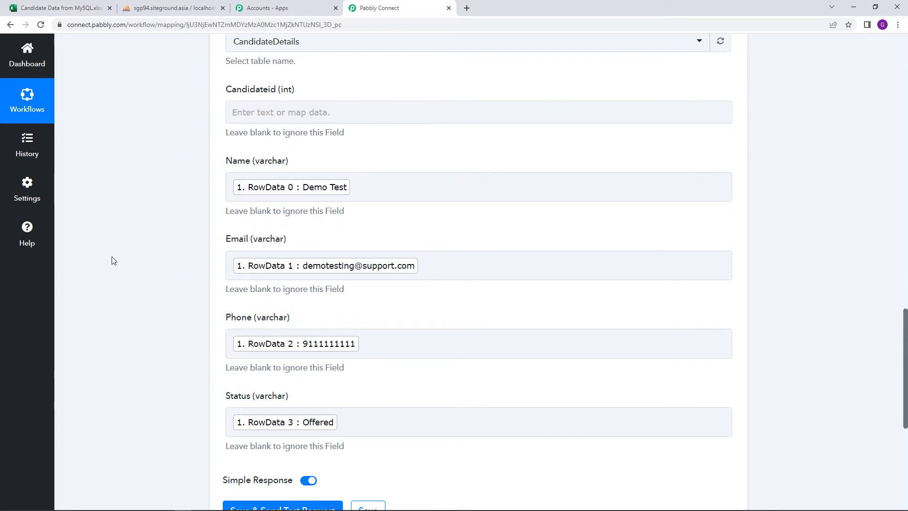
scroll(114, 261, up, 1)
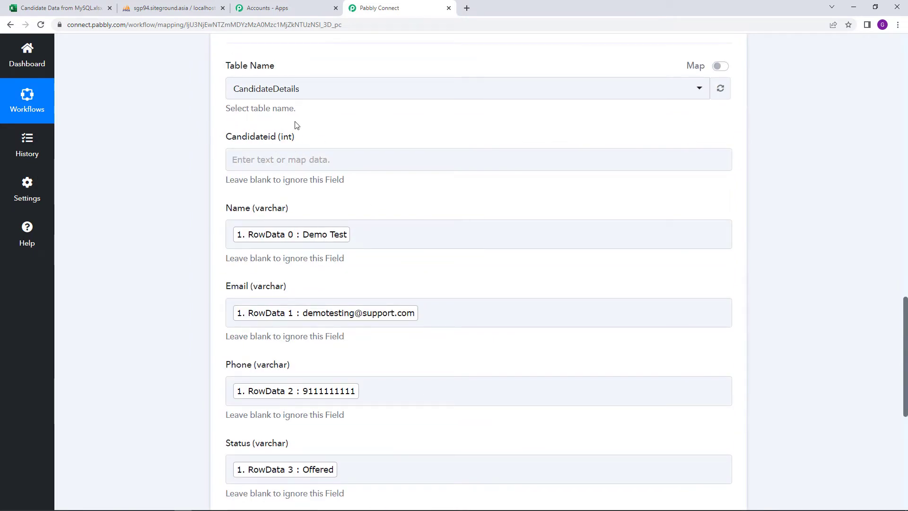
scroll(312, 180, up, 12)
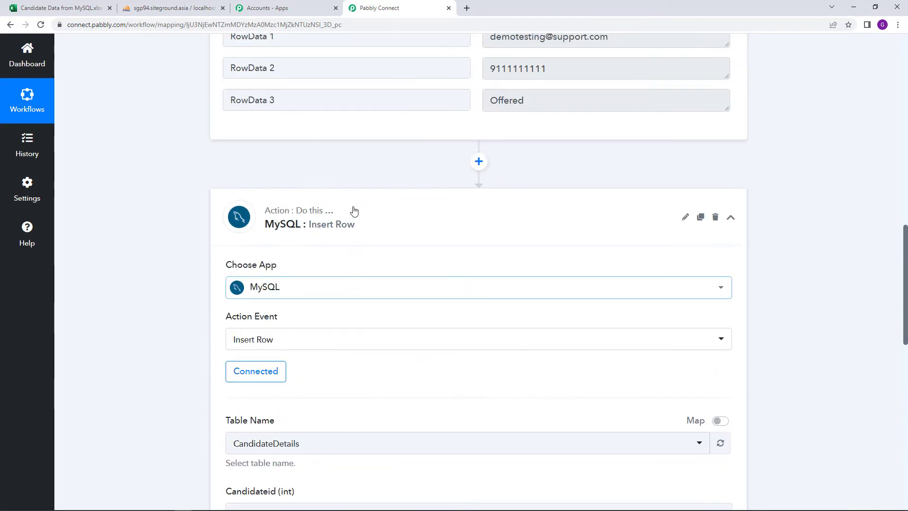
scroll(313, 248, up, 3)
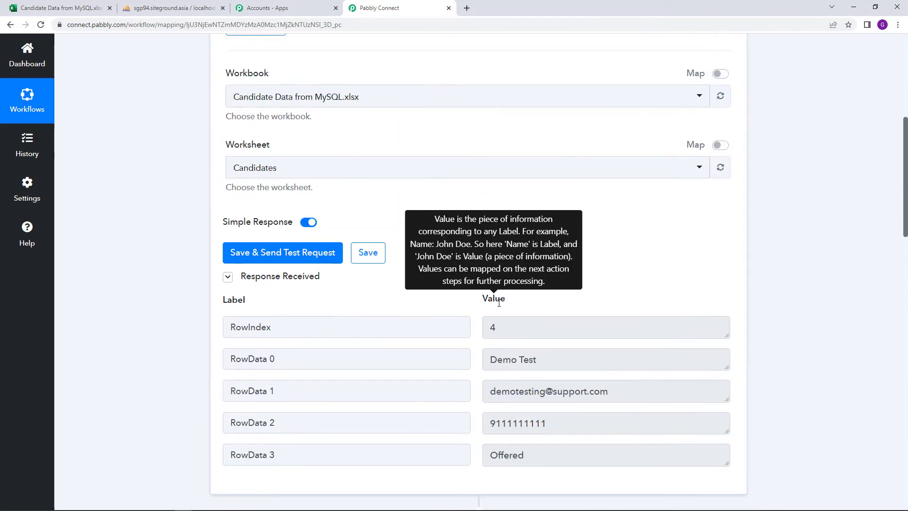
scroll(454, 353, up, 2)
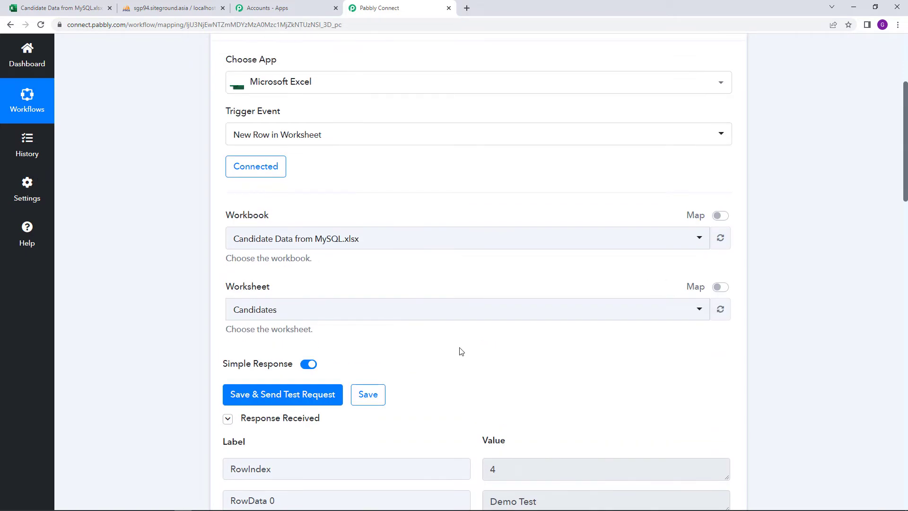
scroll(465, 345, down, 3)
scroll(465, 345, down, 13)
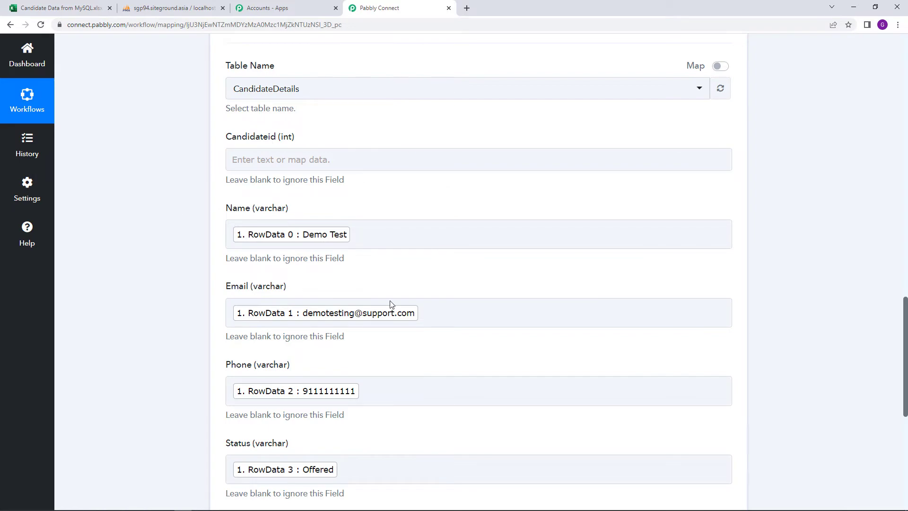
scroll(399, 314, down, 4)
scroll(401, 314, up, 2)
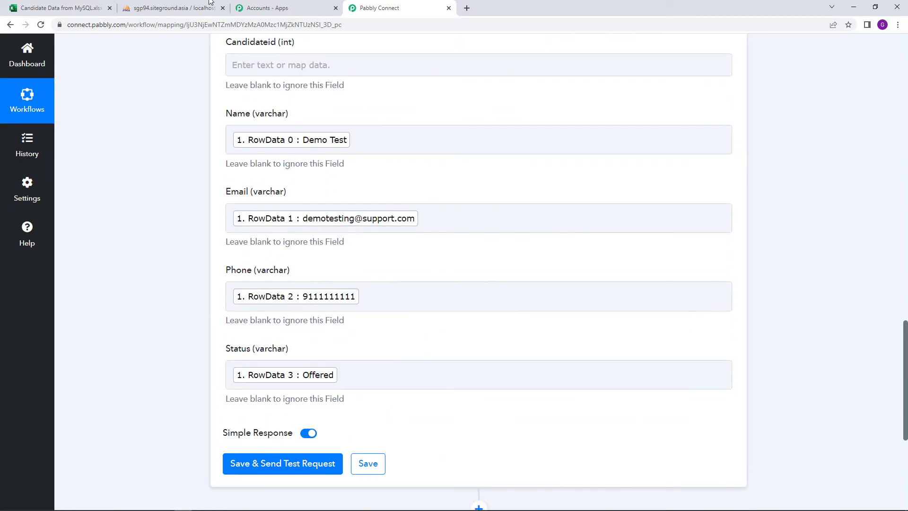
click(173, 4)
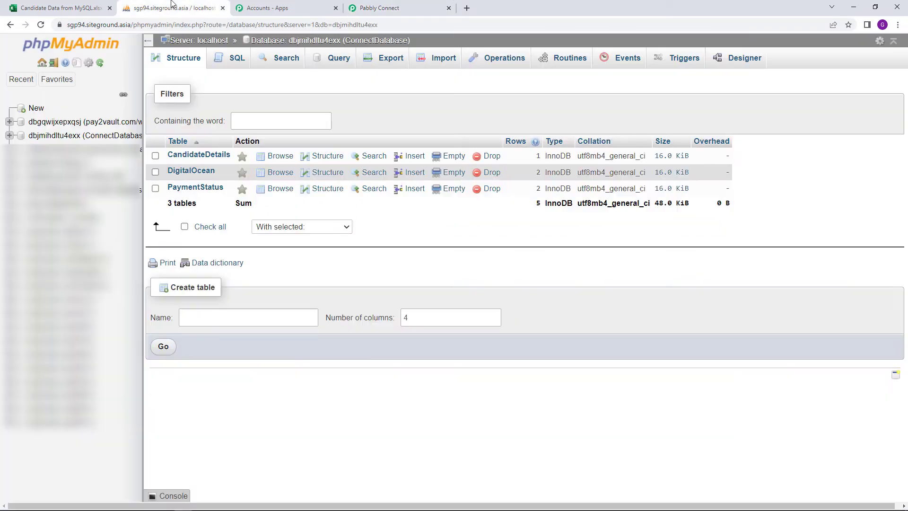
Delete the Demo Test row from the CandidateDetails table, then go back to Pabbly Connect.
click(197, 160)
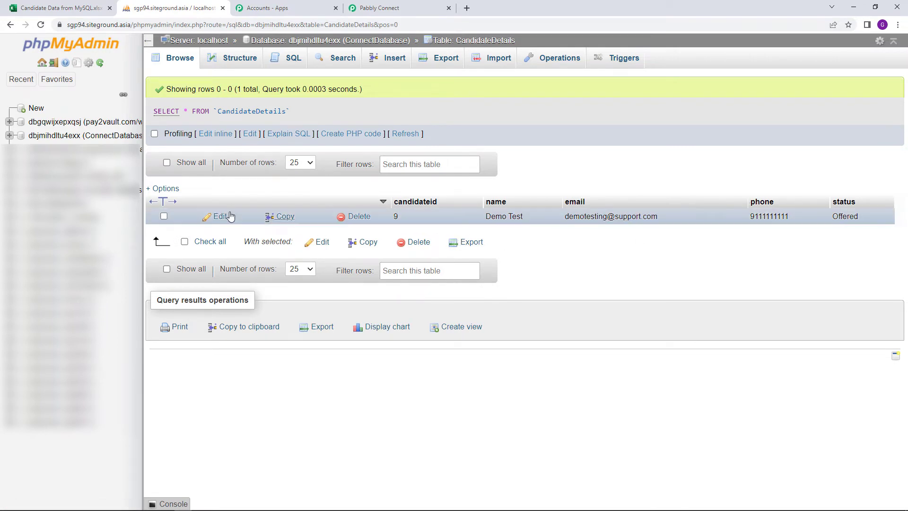
click(162, 215)
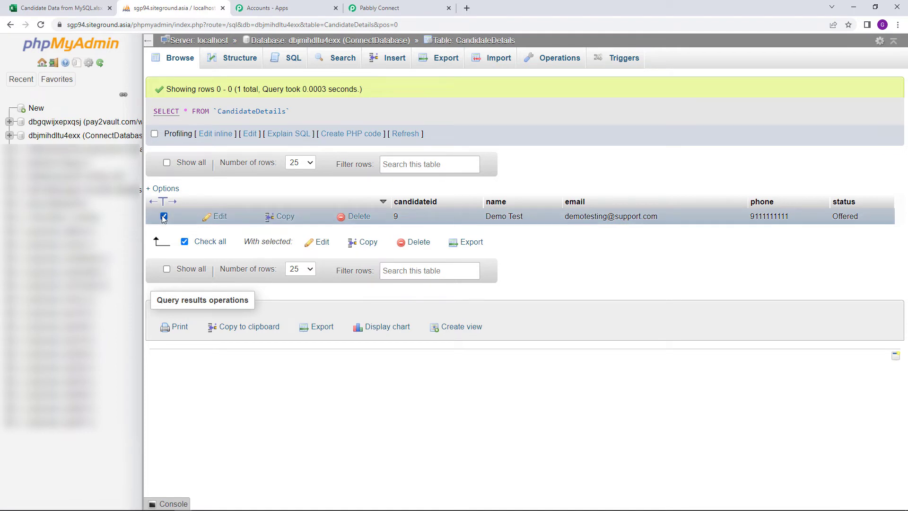
click(416, 242)
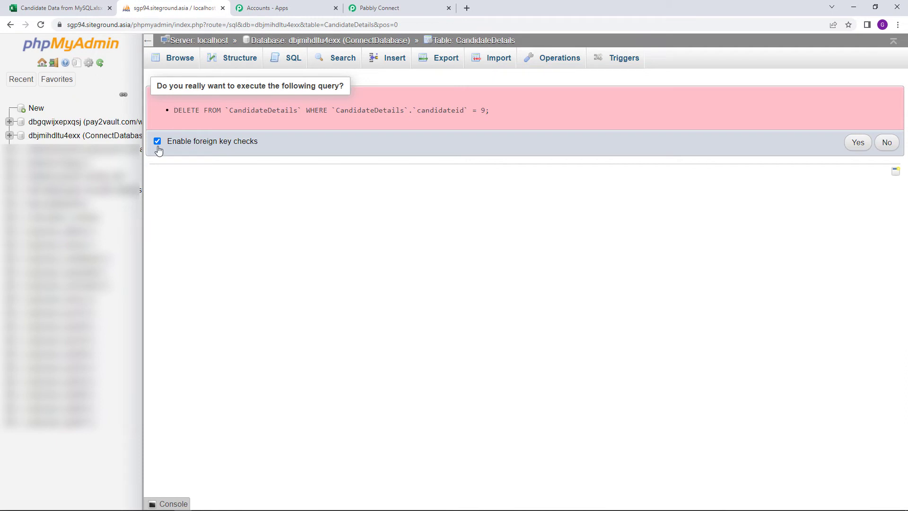
click(856, 140)
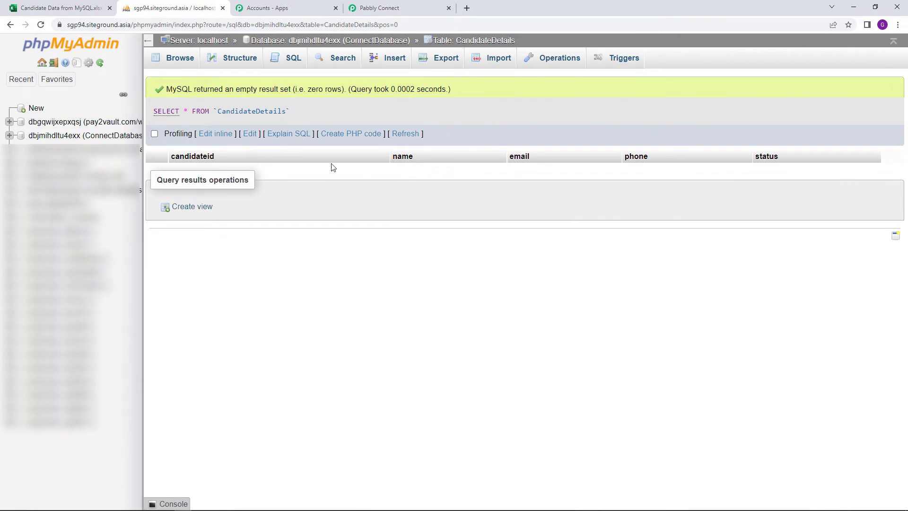
click(366, 8)
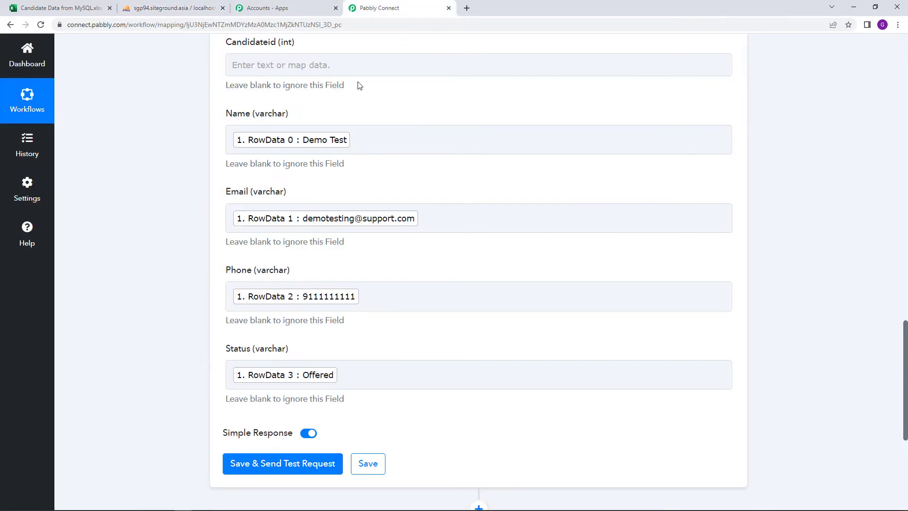
Send a test MySQL insert, confirm status success with Data Inserted Id 10, then view CandidateDetails.
click(265, 461)
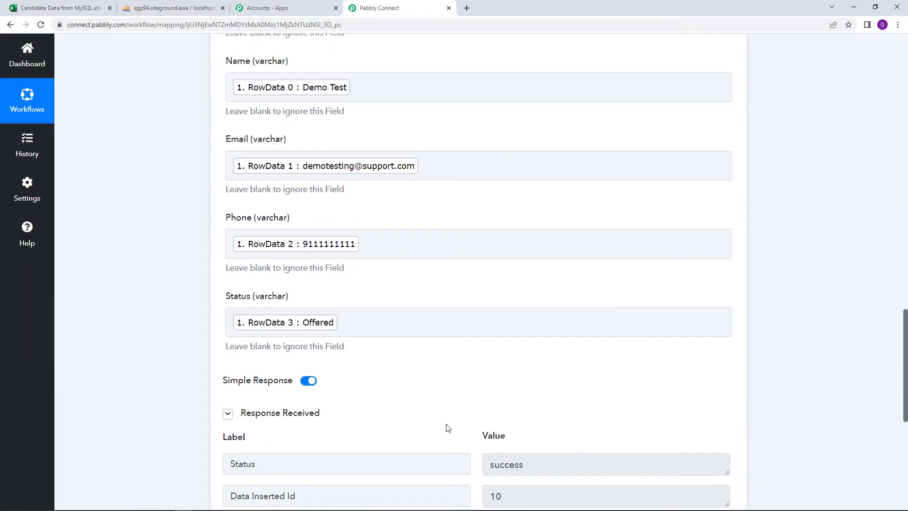
scroll(447, 428, down, 2)
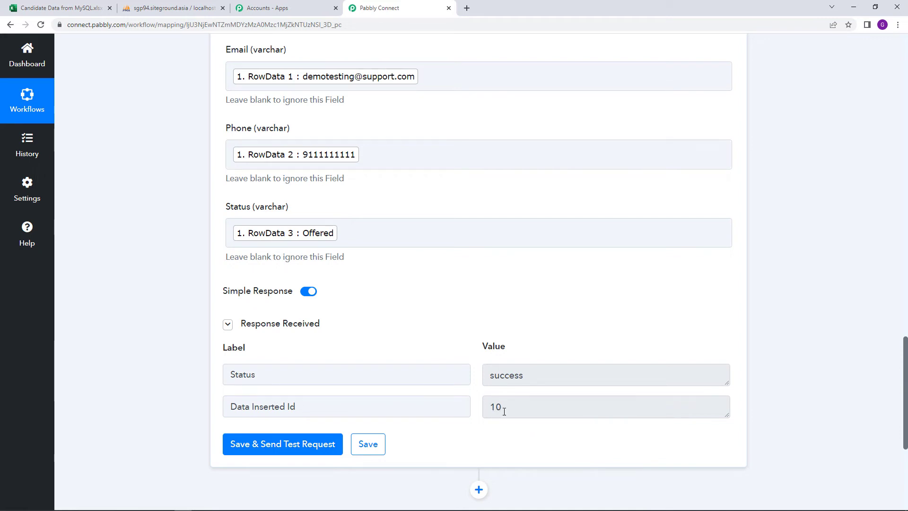
scroll(504, 411, up, 1)
scroll(337, 292, down, 1)
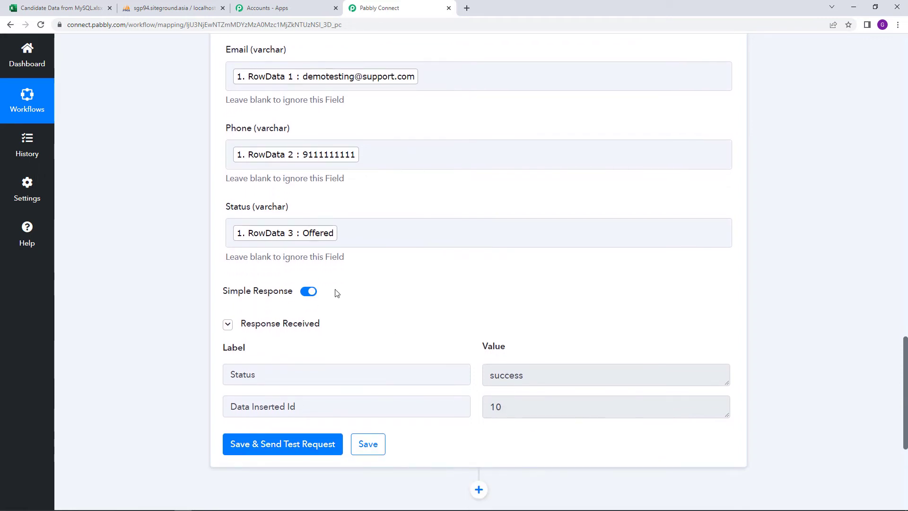
click(184, 5)
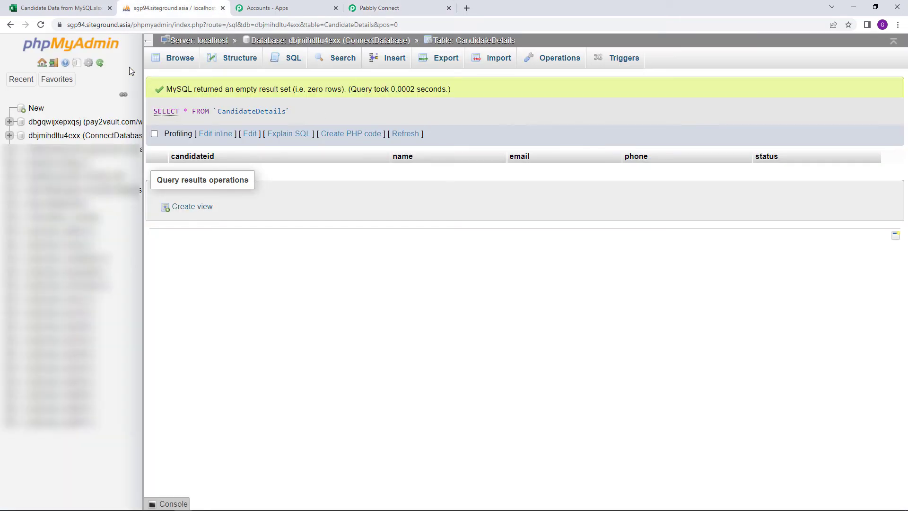
Reload CandidateDetails to reveal inserted row 10 (Demo Test, Offered), then return to Pabbly Connect.
click(41, 25)
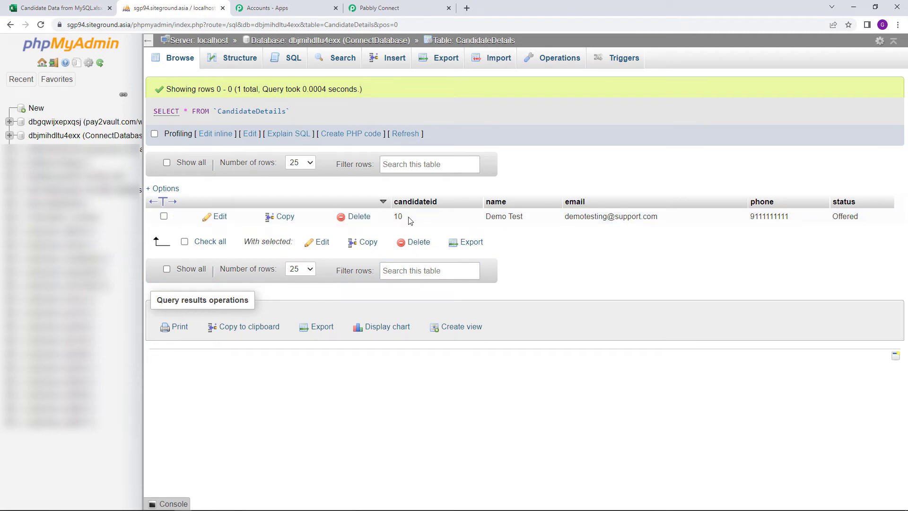
click(382, 5)
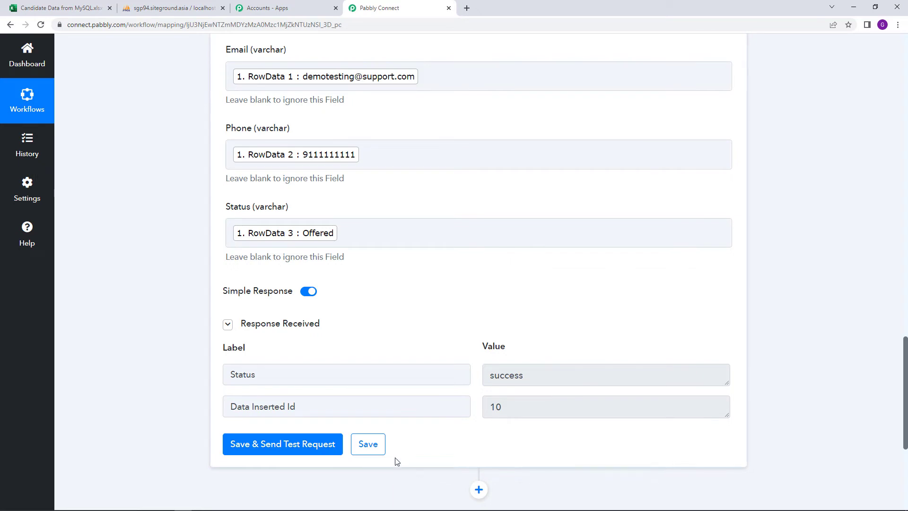
Save the MySQL Insert Row step and check the Excel trigger's Every 8 Hours polling.
click(373, 454)
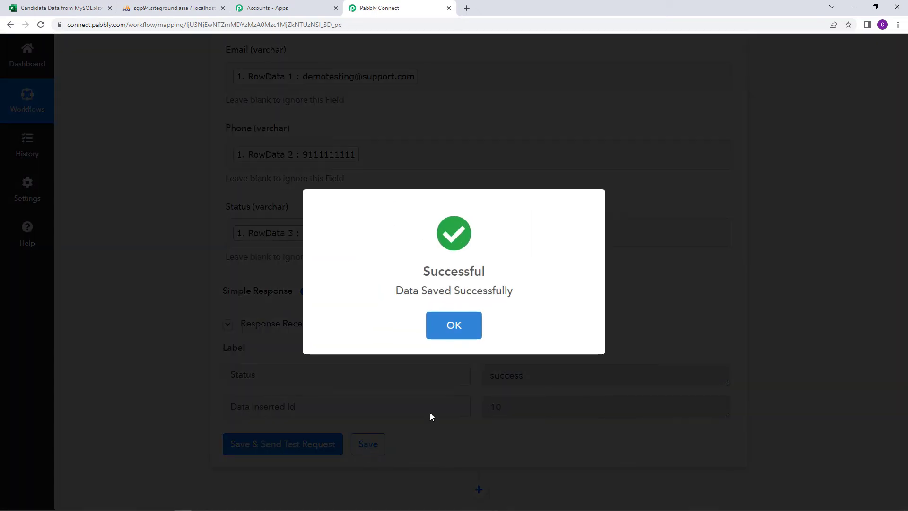
scroll(863, 306, up, 10)
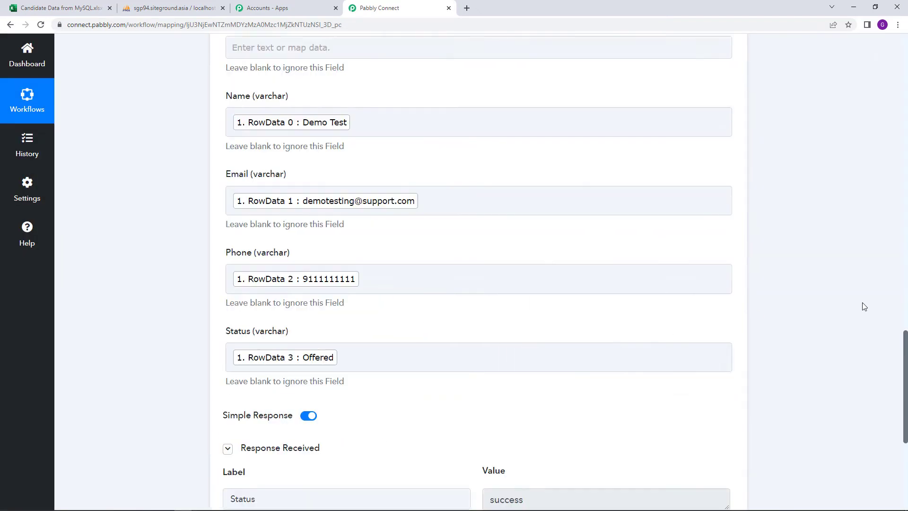
scroll(843, 315, up, 15)
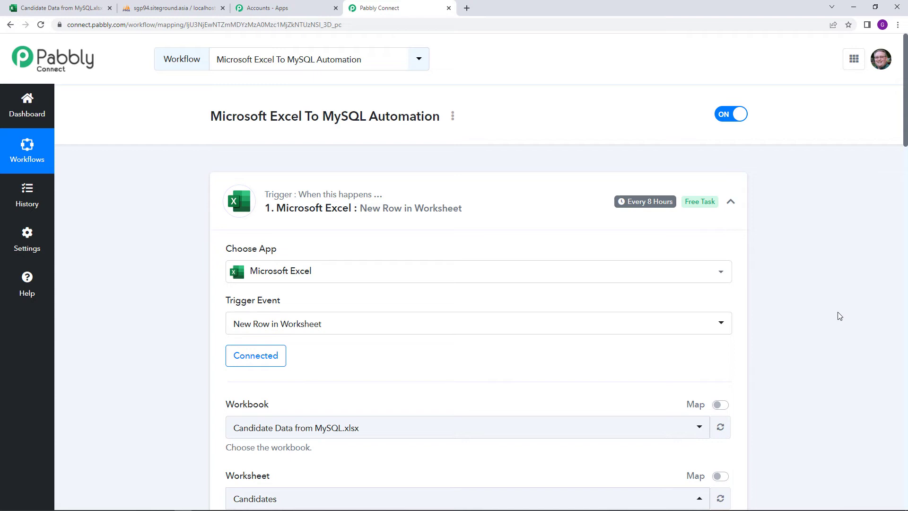
scroll(824, 311, down, 2)
scroll(825, 311, up, 2)
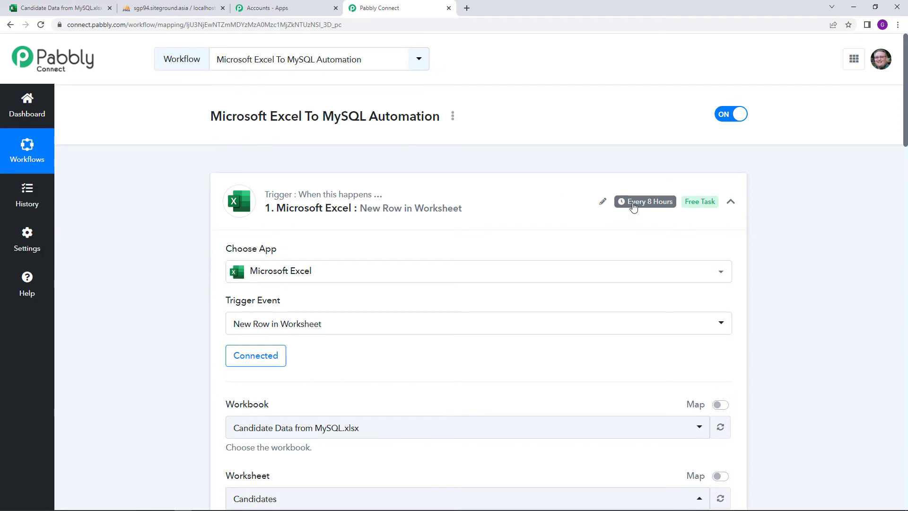
mouse_move(634, 207)
Enter Example Test with its e-mail, phone number and status Hired into row 6 of the sheet.
click(56, 8)
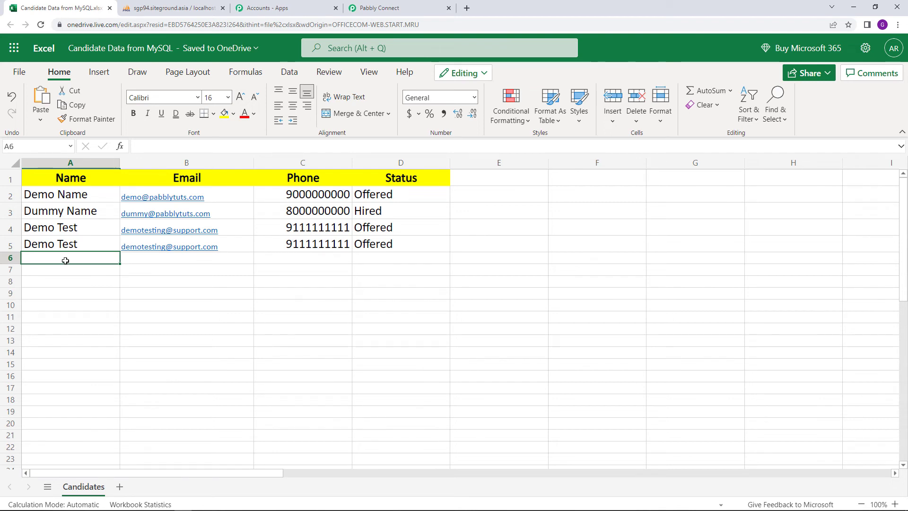
text(E)
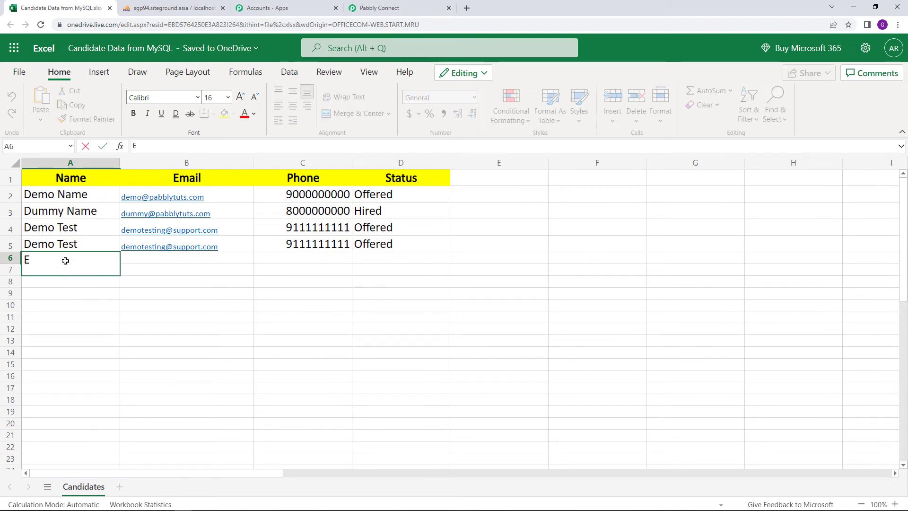
text(xample)
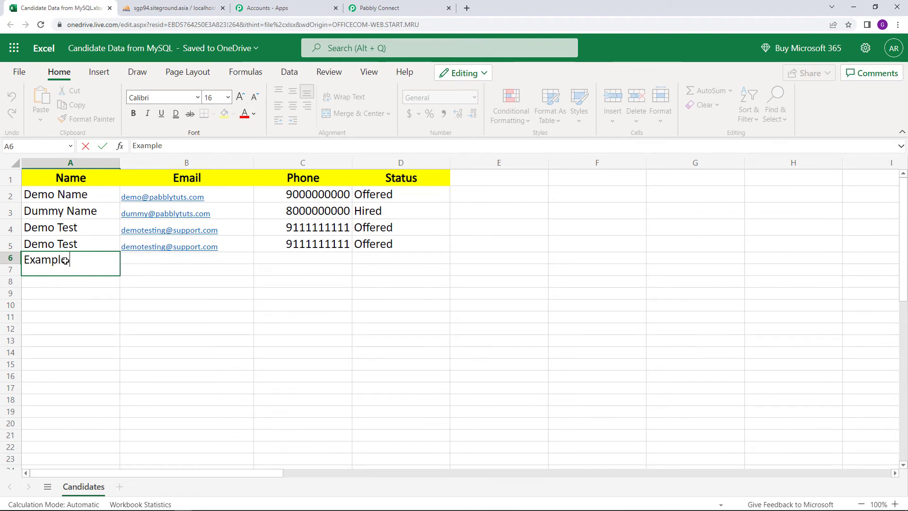
text( Test)
click(156, 256)
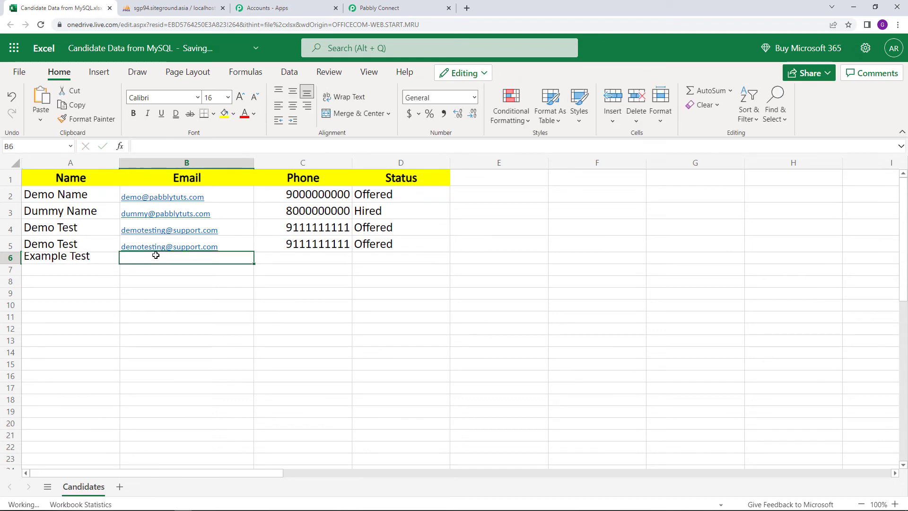
text(exa)
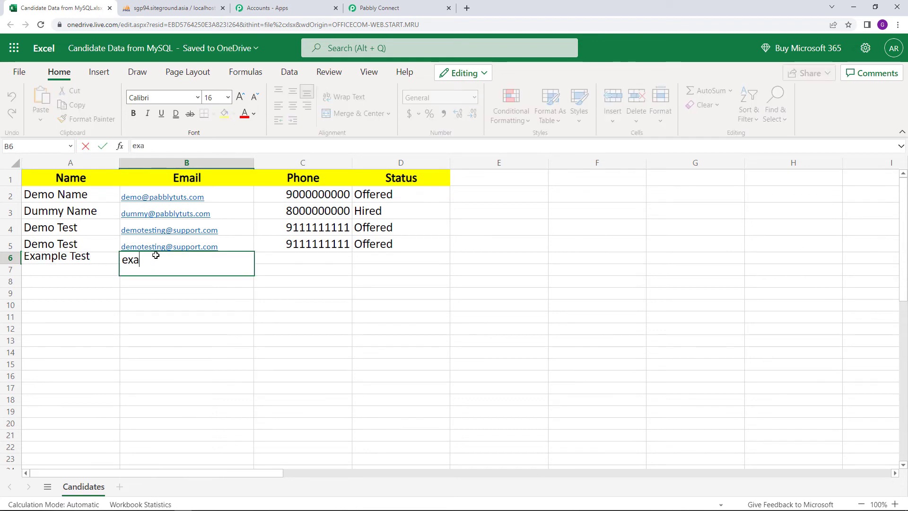
text(mpletest)
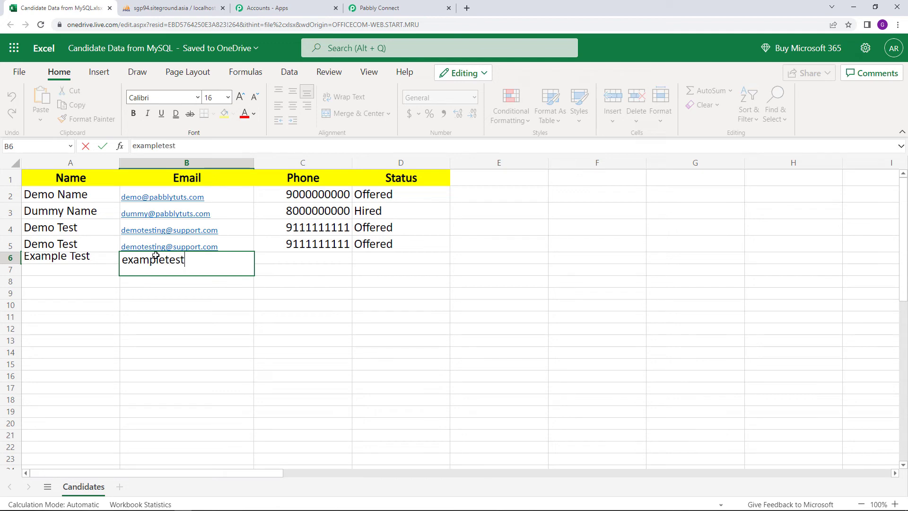
text(@example.com)
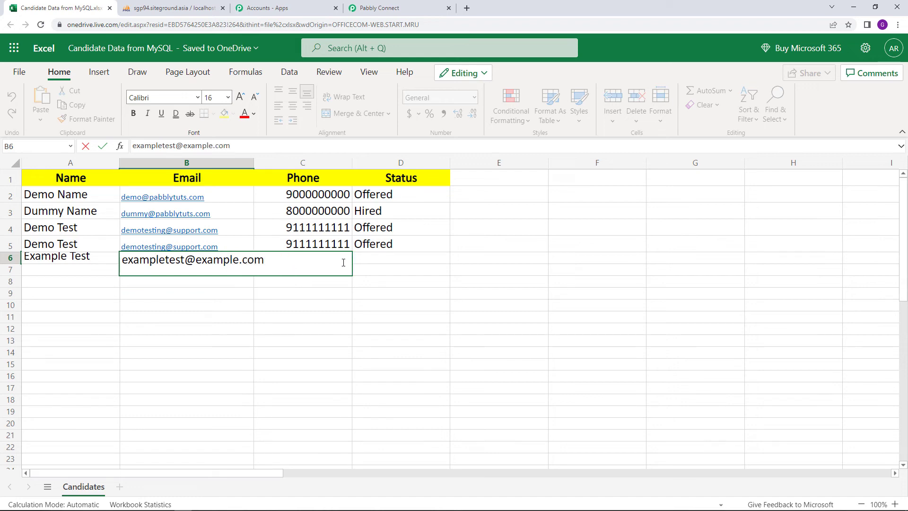
key(Return)
click(312, 261)
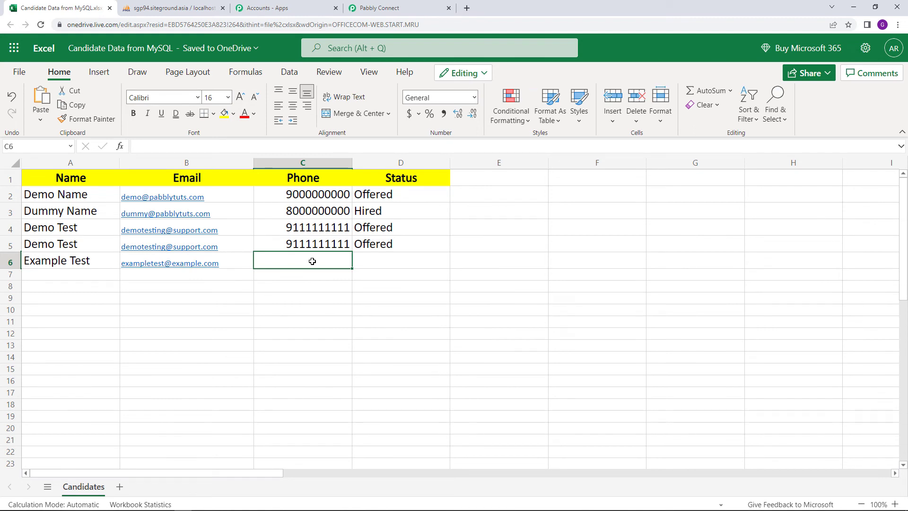
text(95)
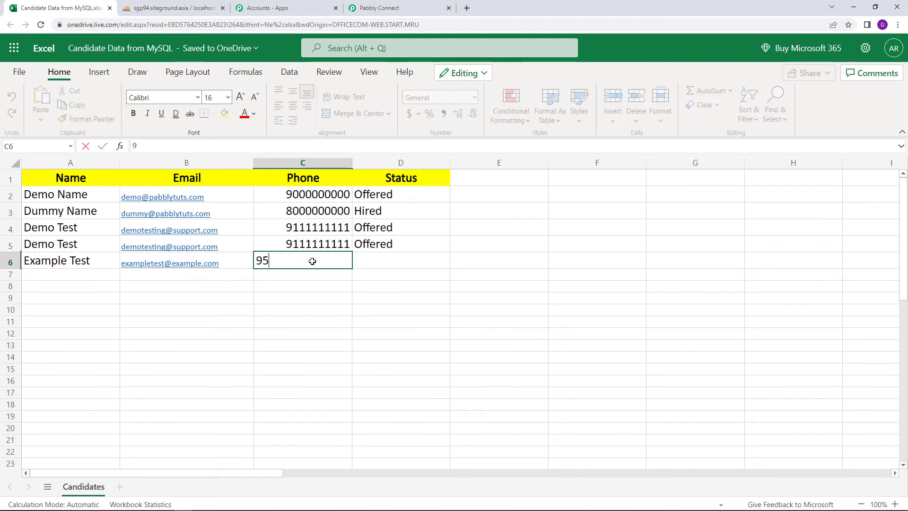
text(55555555)
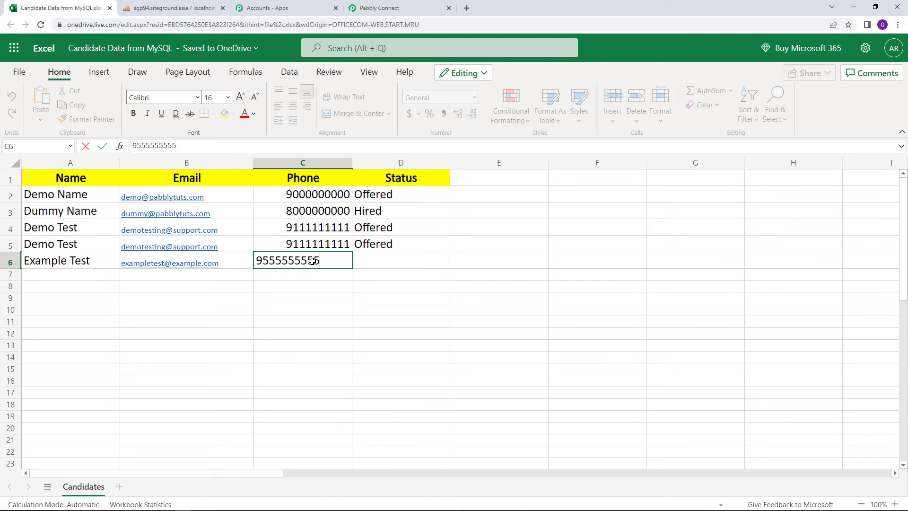
click(392, 261)
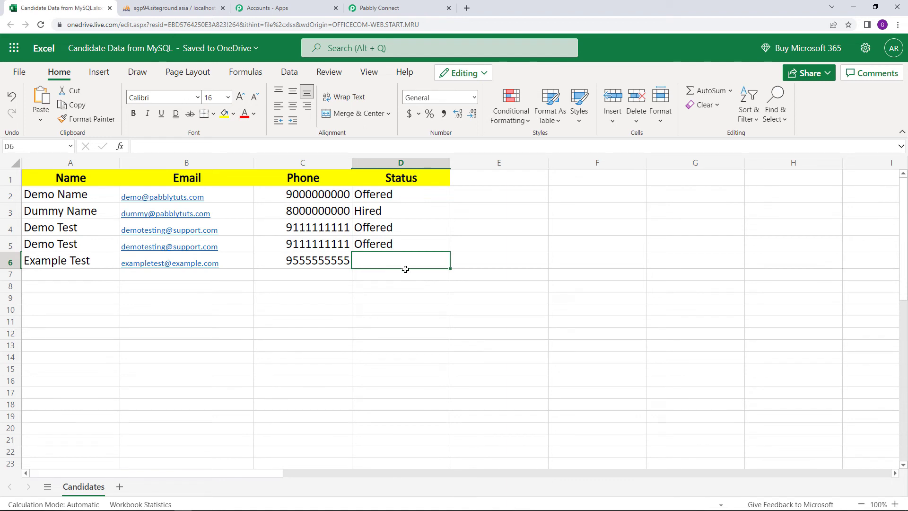
text(Hired)
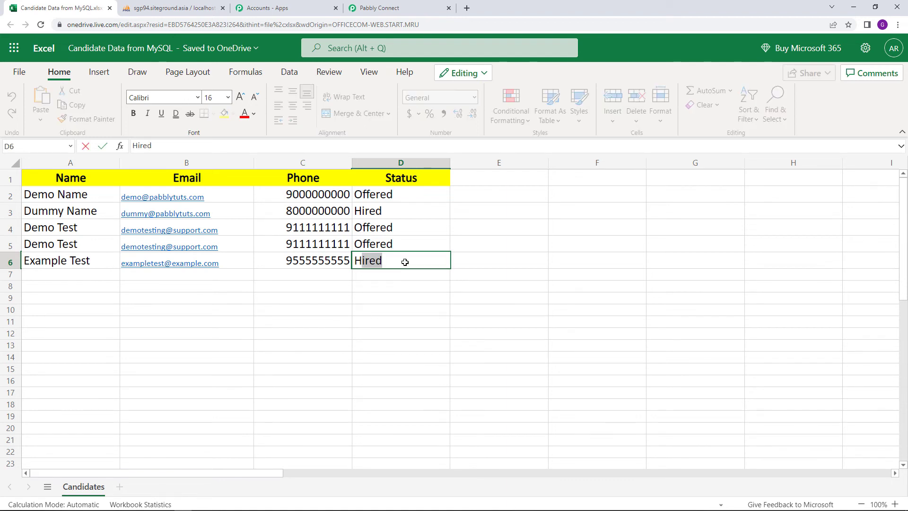
key(Return)
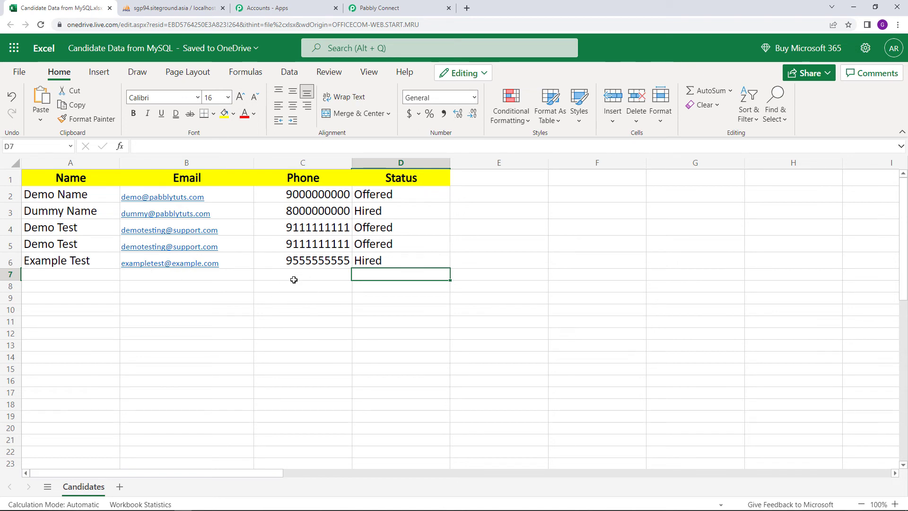
click(161, 7)
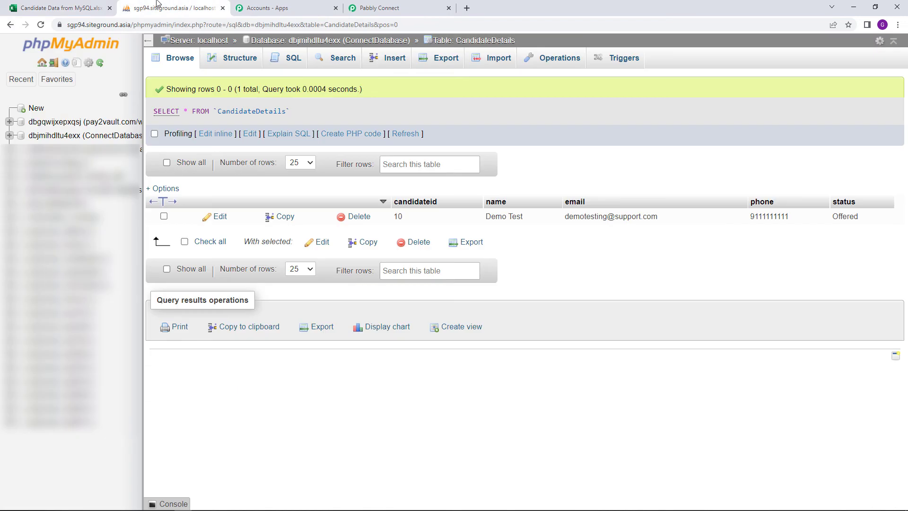
Reload CandidateDetails twice until row 11, Example Test with status Hired, appears.
click(39, 28)
click(41, 25)
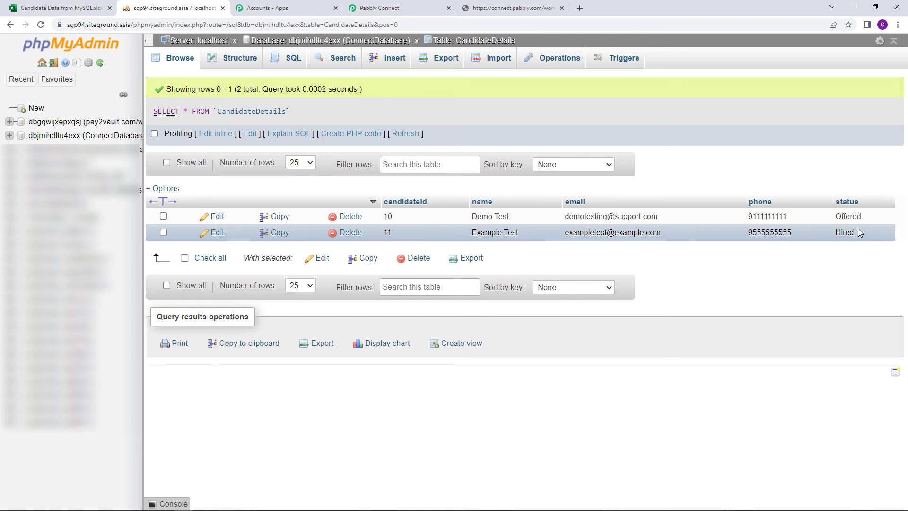
click(392, 6)
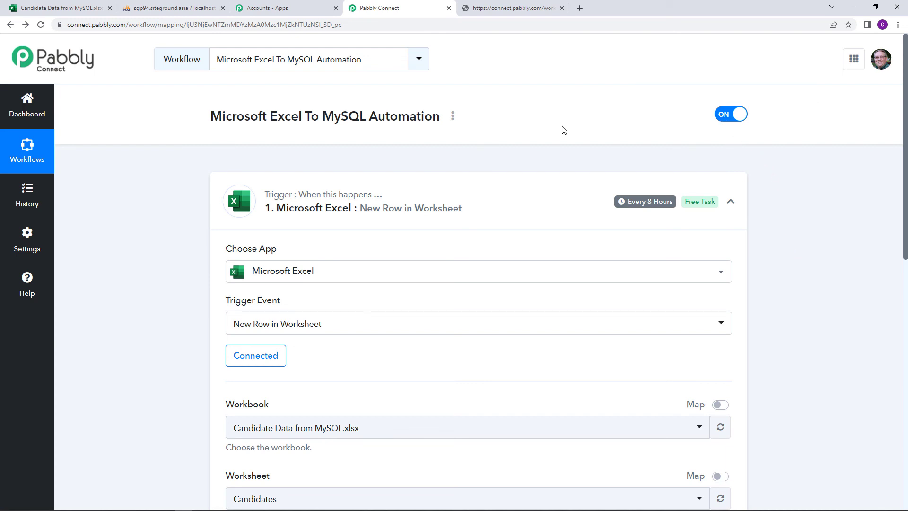
Get a shareable link for the workflow through Share in its options menu.
click(453, 117)
click(428, 182)
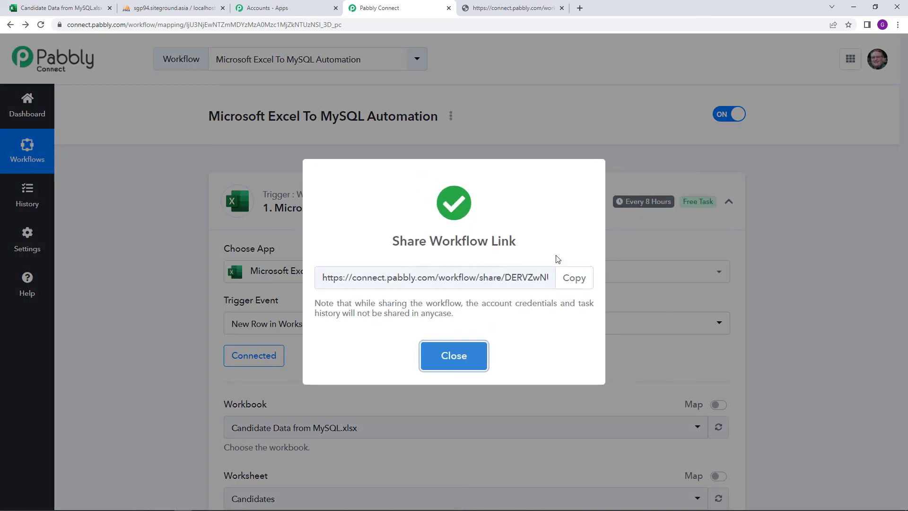